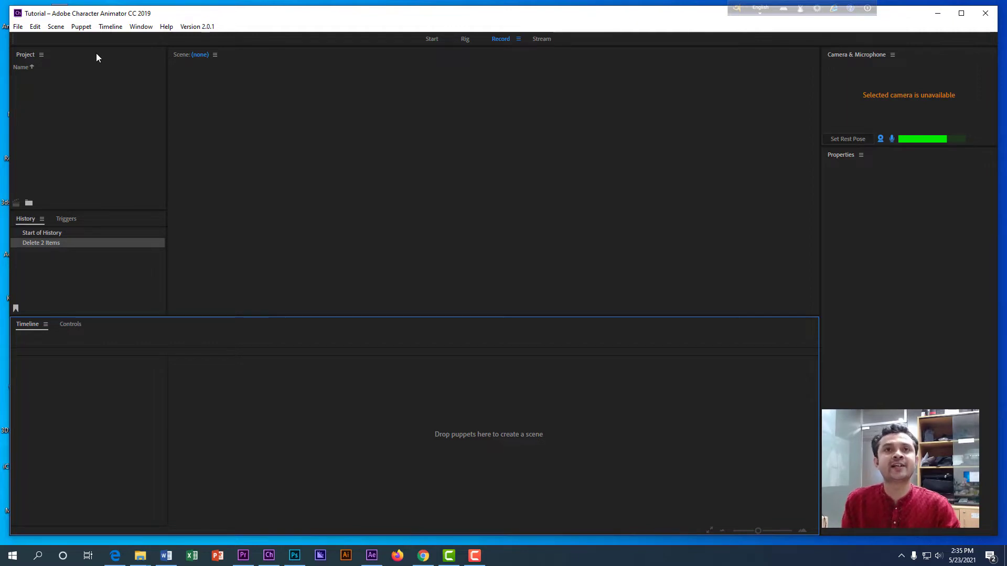
Start saving the project under a new location and create a folder named Adobe CH on New Volume (D:)
click(19, 27)
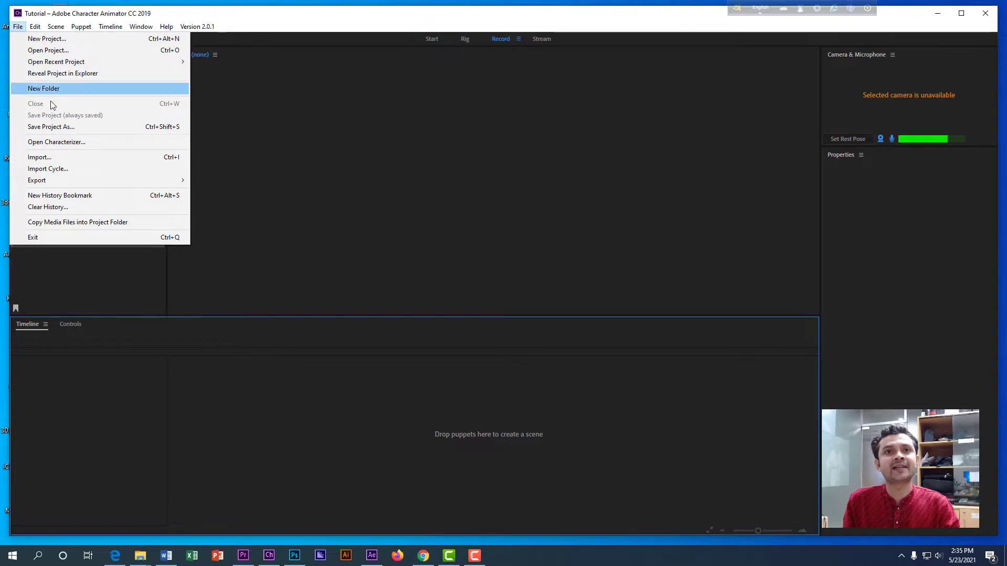
click(47, 127)
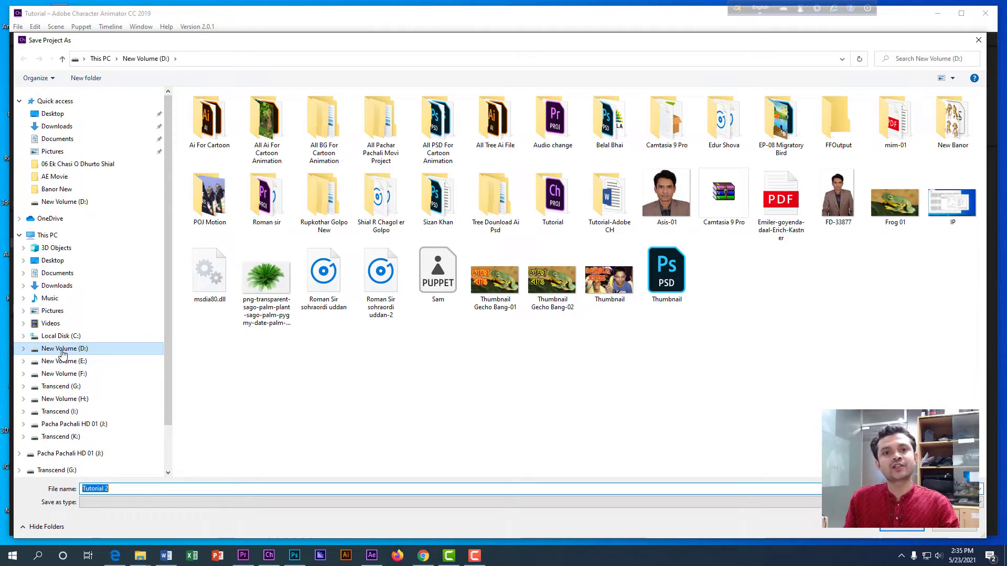
click(62, 354)
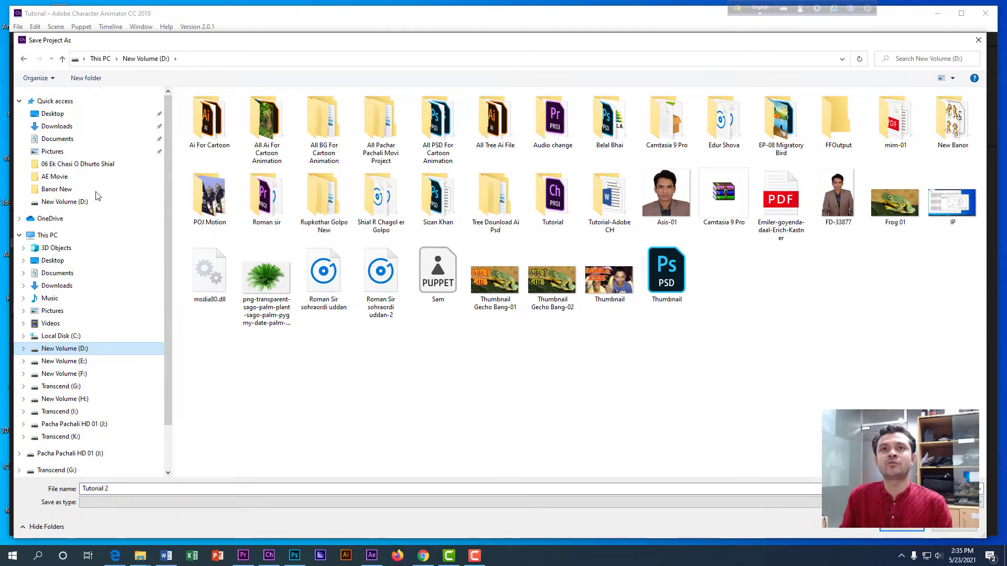
mouse_move(371, 42)
mouse_down()
mouse_move(361, 43)
mouse_move(371, 36)
mouse_up()
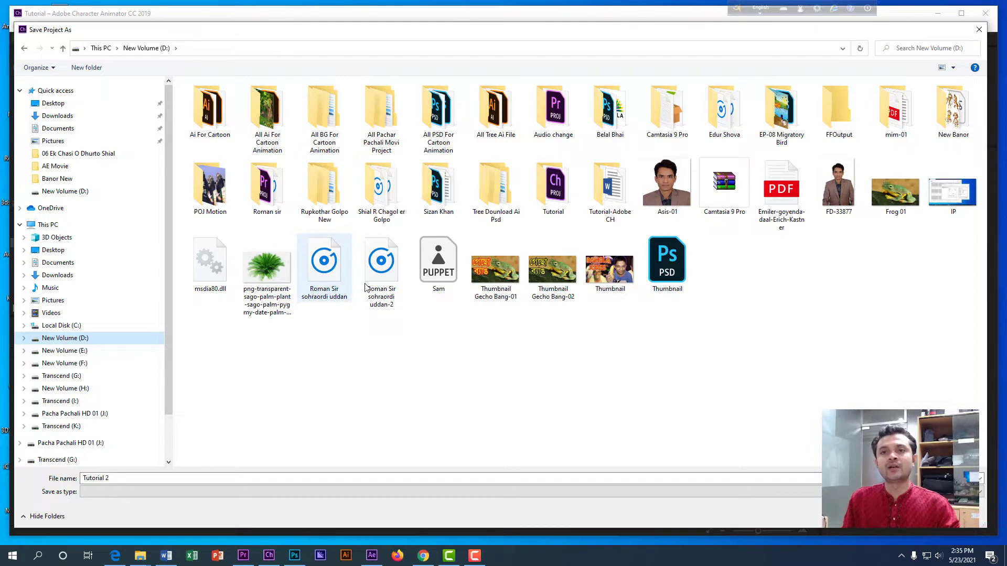
right_click(285, 396)
mouse_move(333, 504)
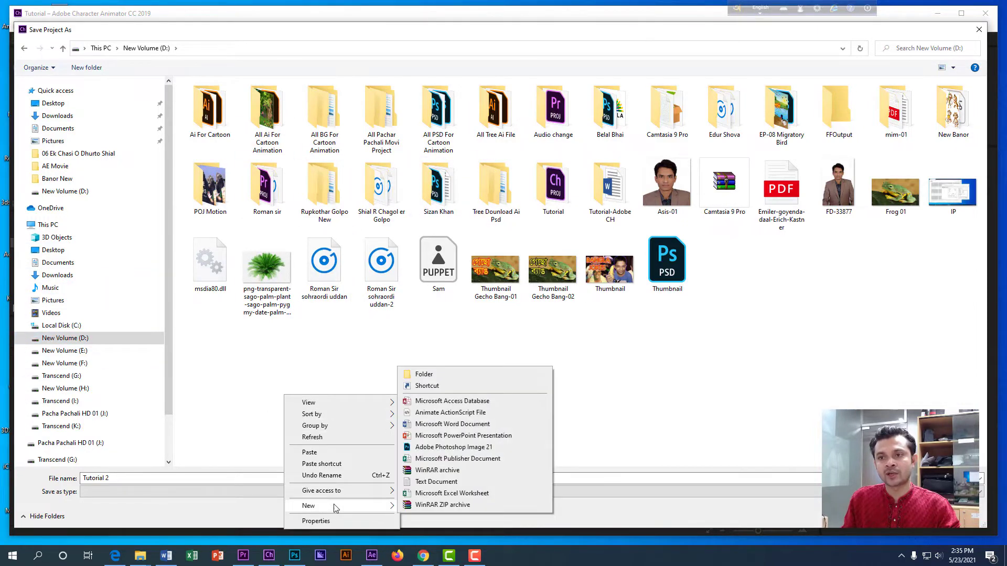
click(441, 374)
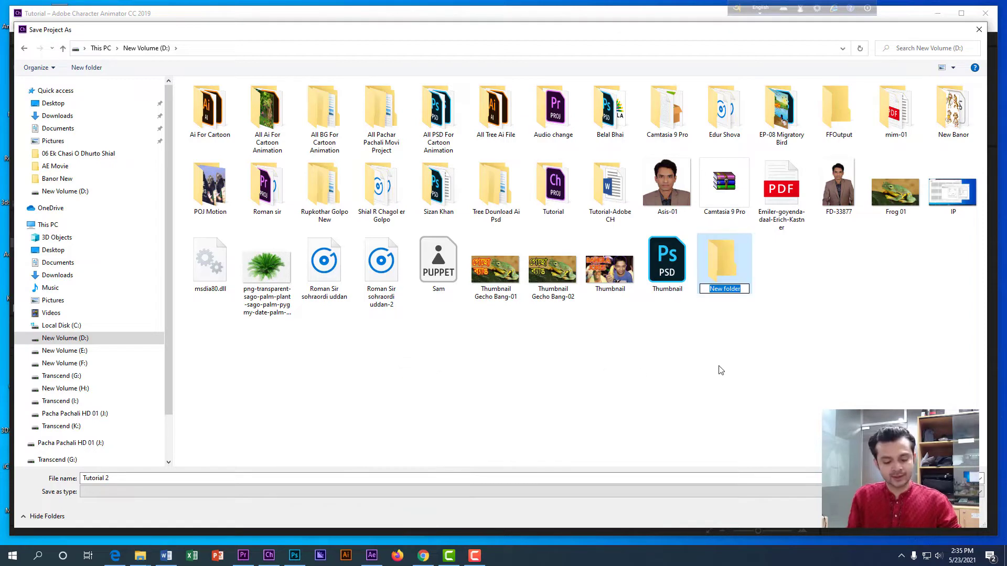
text(Ado)
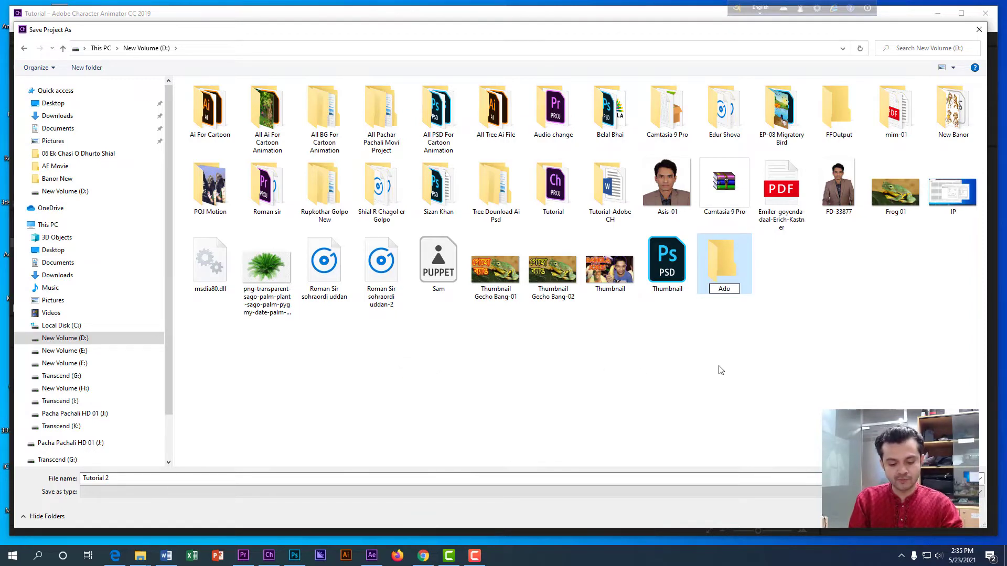
text(be CH)
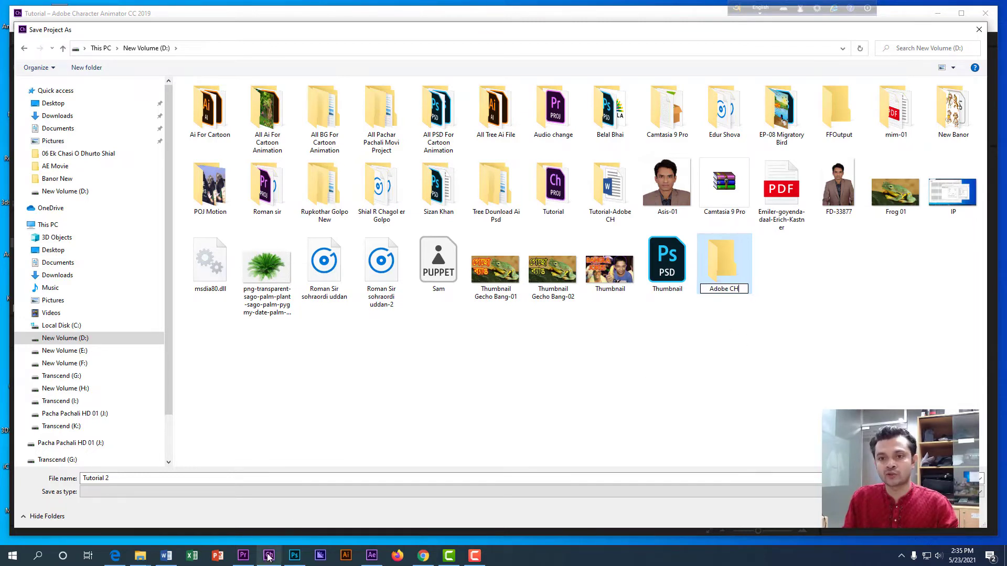
mouse_move(266, 561)
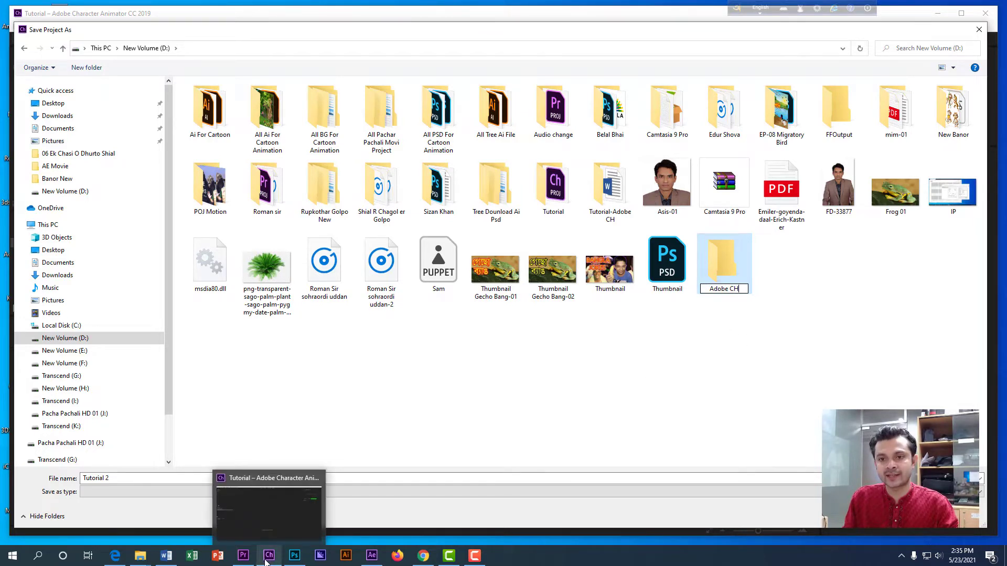
click(726, 328)
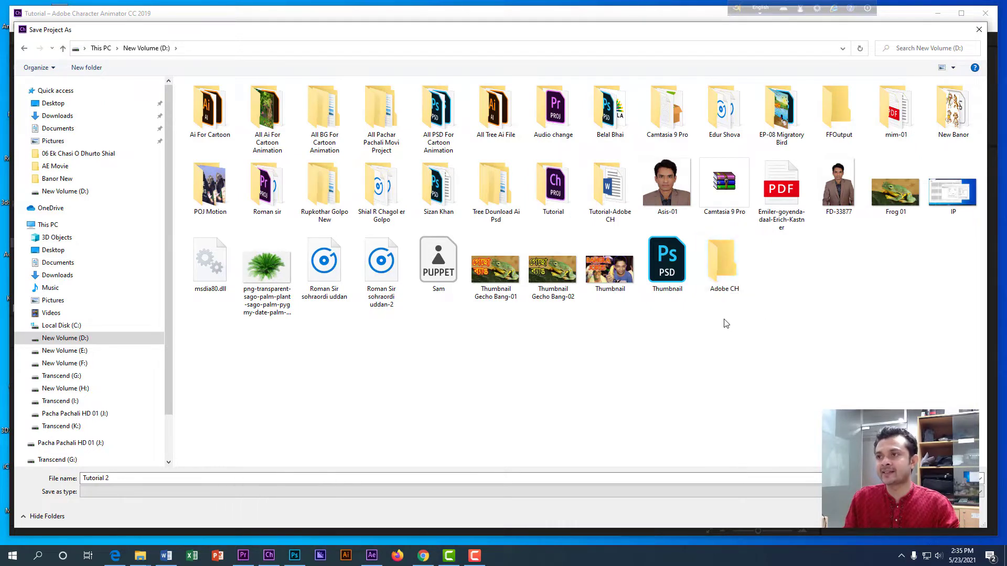
Save the project as Tutorial inside the Adobe CH folder
double_click(722, 265)
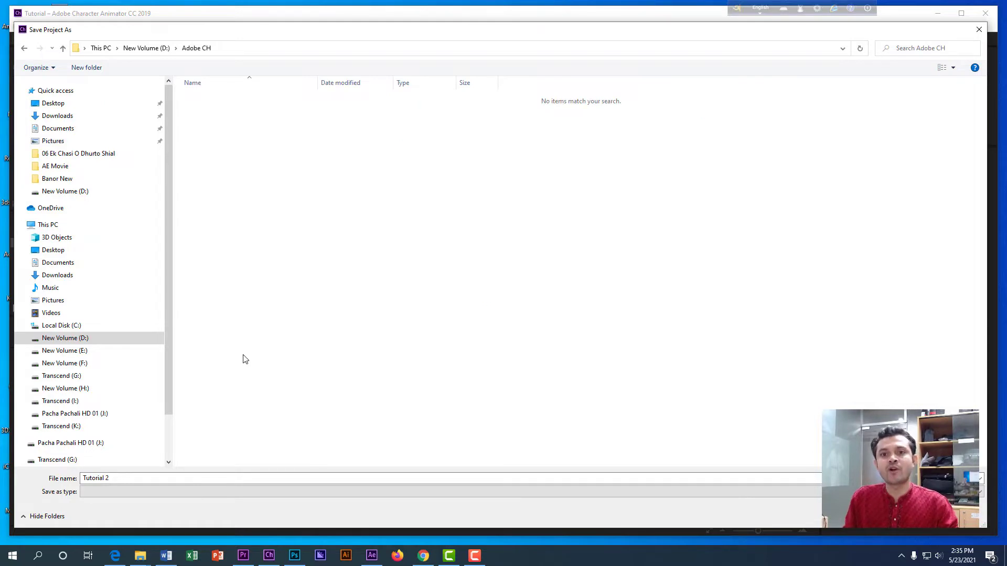
click(205, 478)
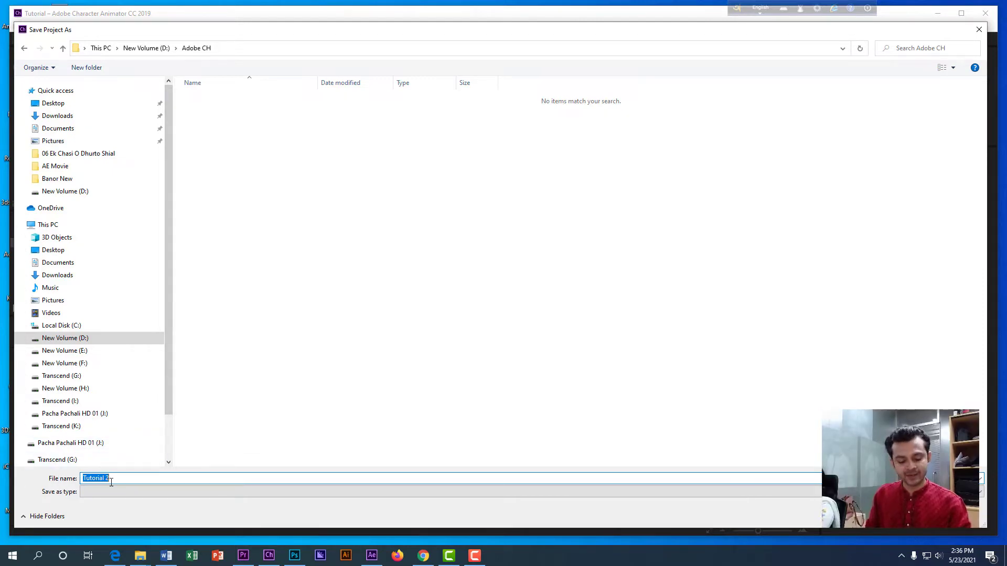
text(Tutor)
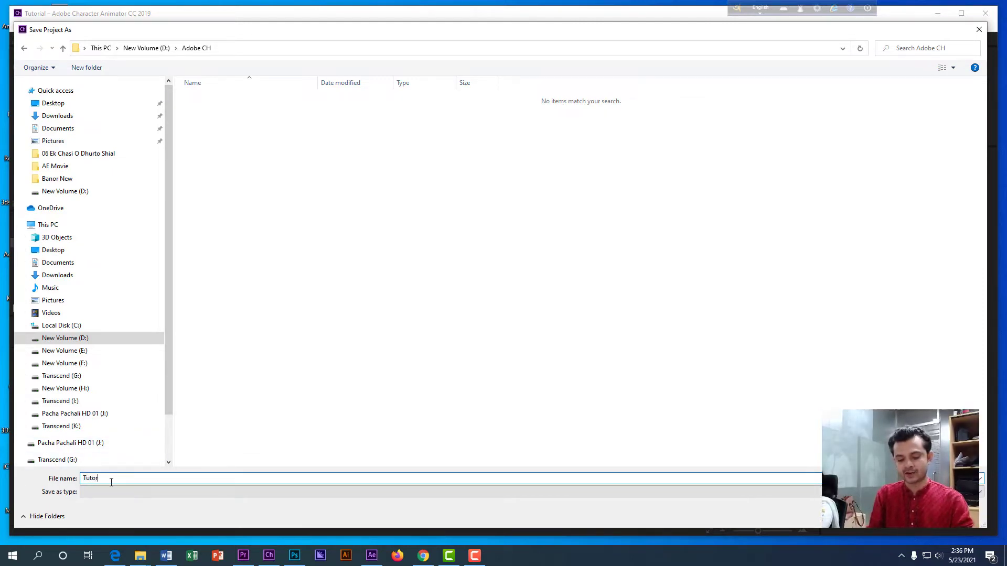
text(ial)
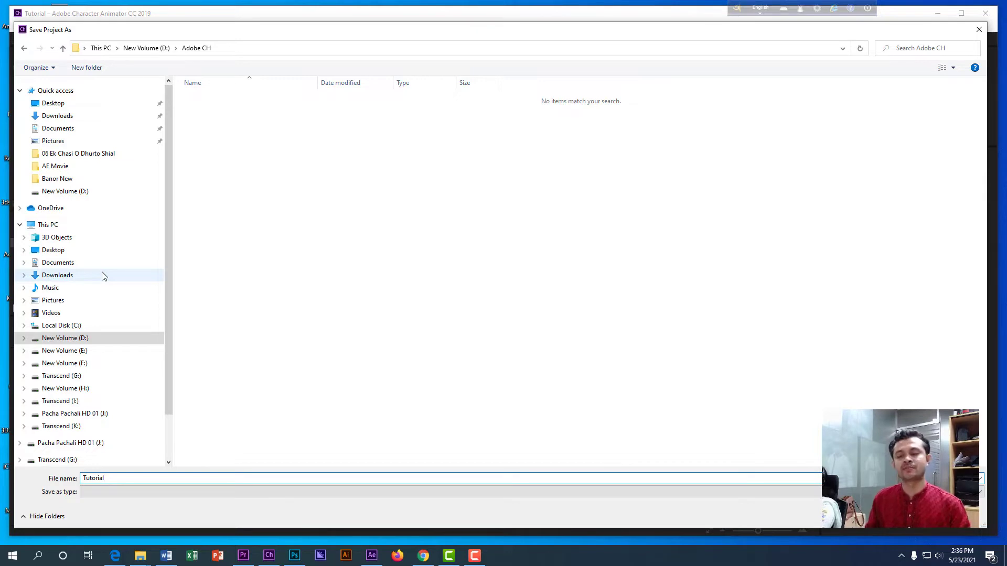
key(Return)
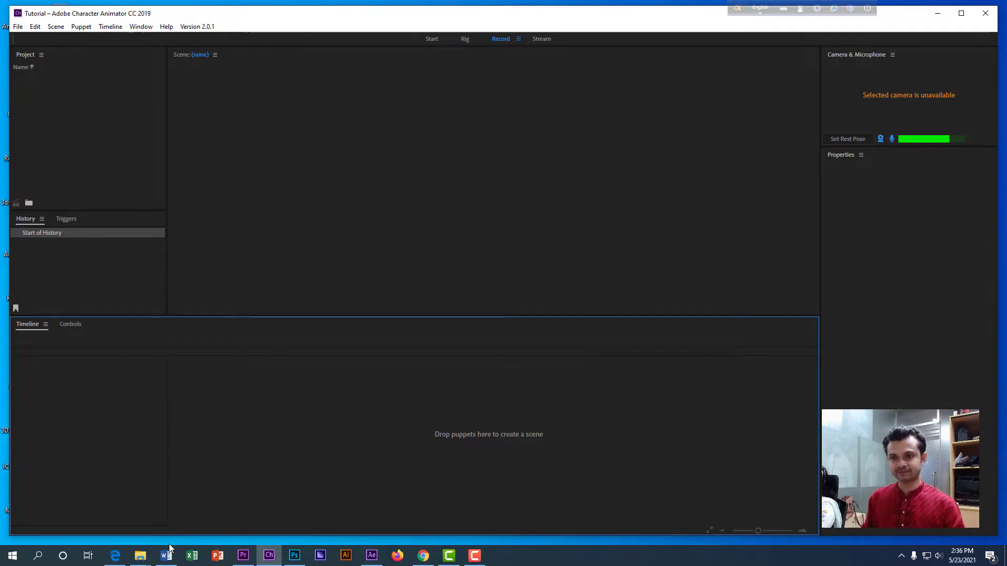
Switch to File Explorer and look through the Tutorial project folder on New Volume (D:)
mouse_move(140, 555)
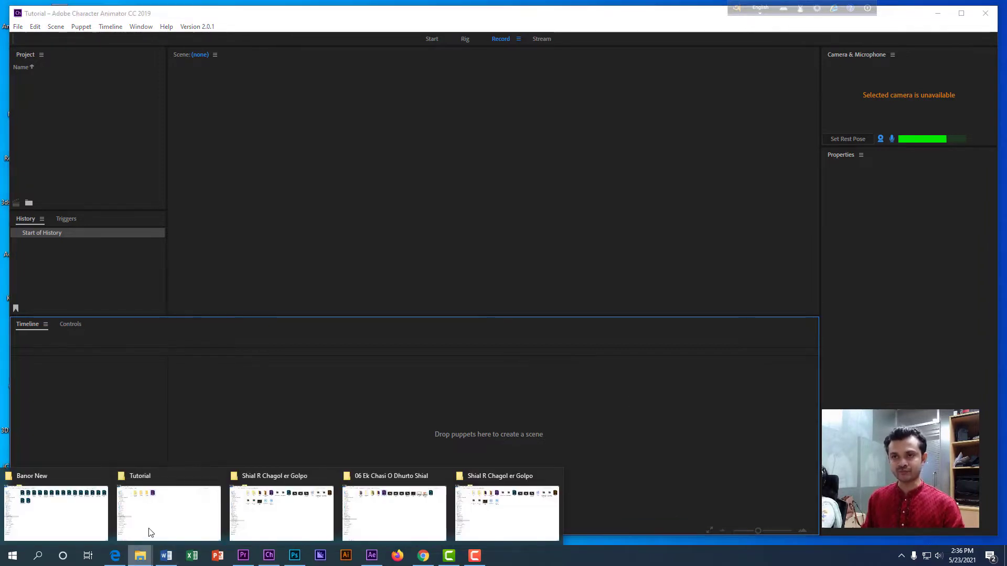
click(496, 519)
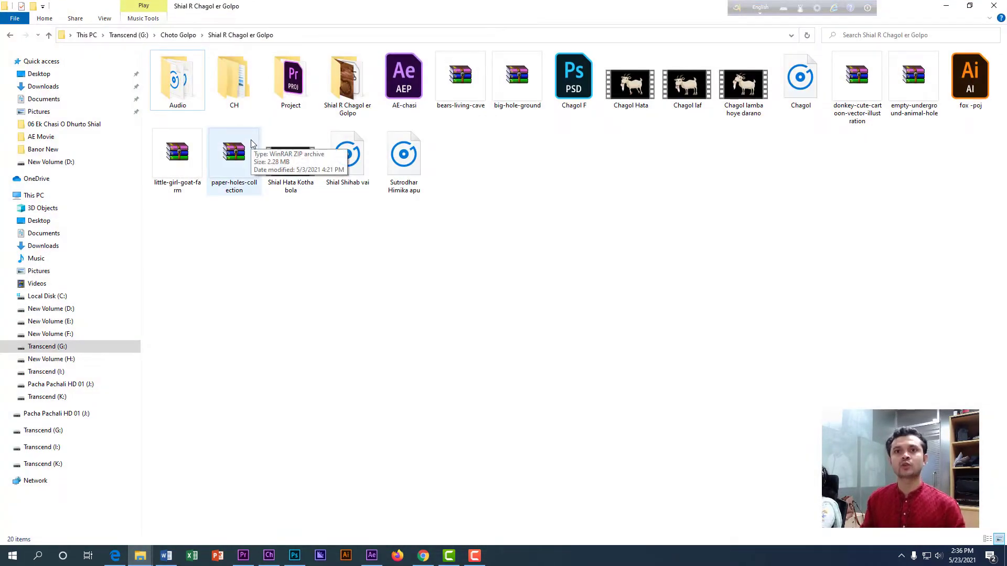
click(55, 311)
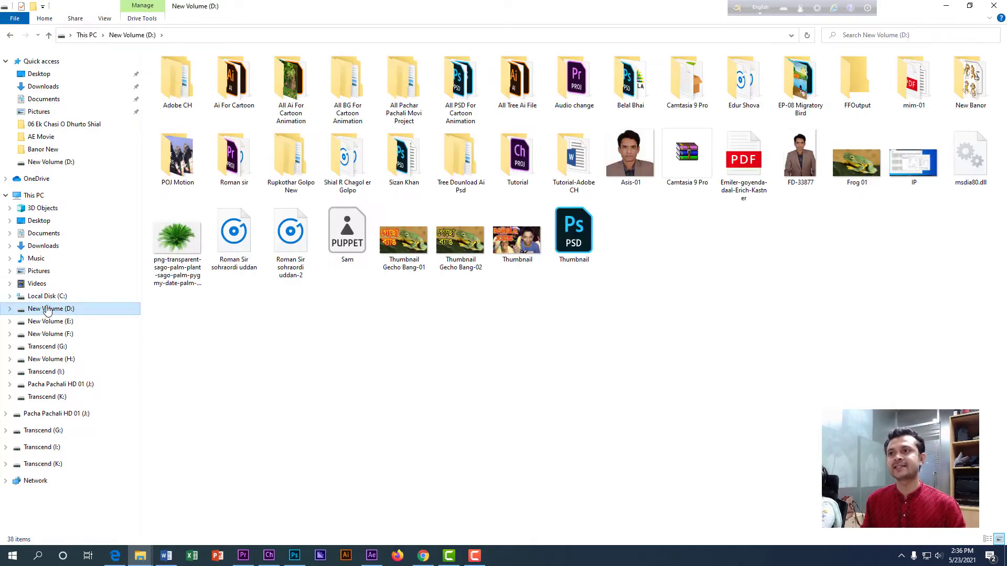
double_click(520, 158)
click(164, 105)
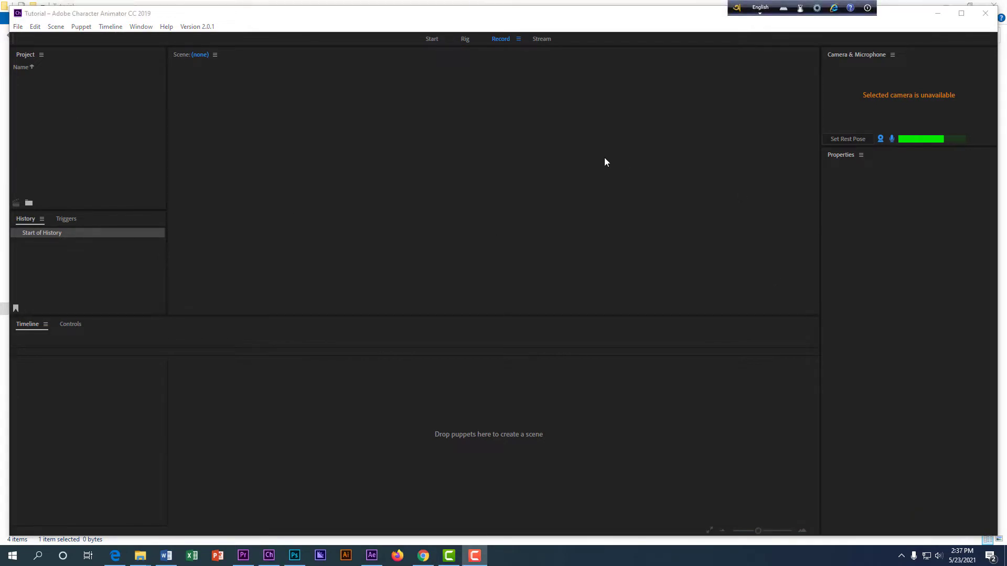
Return to Character Animator and turn the camera input off and on again
click(58, 136)
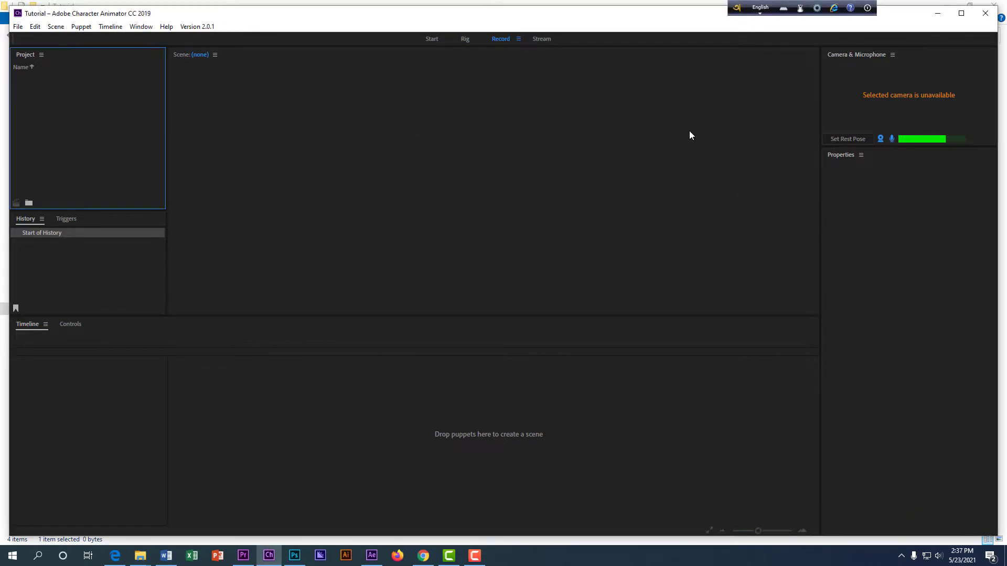
click(882, 139)
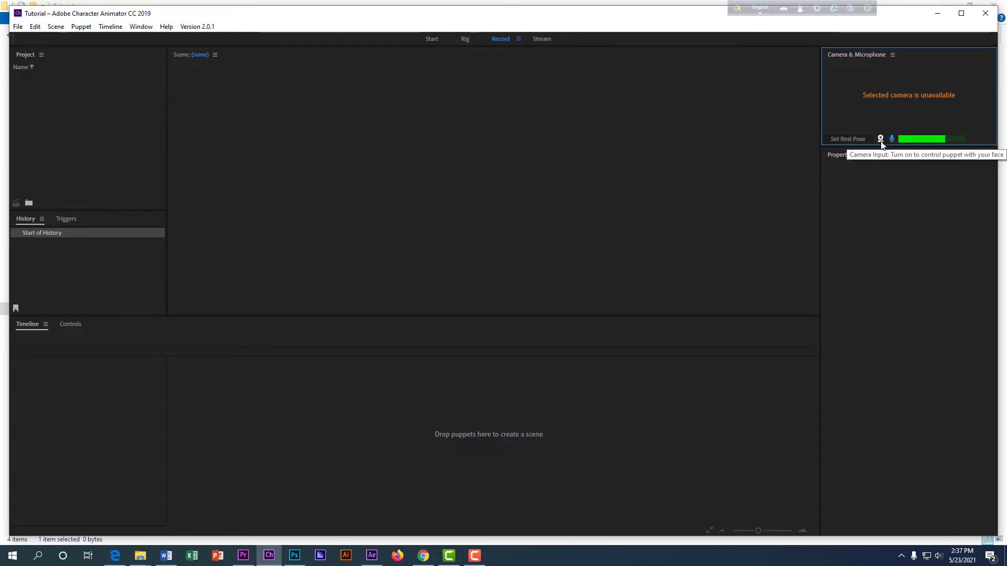
click(880, 139)
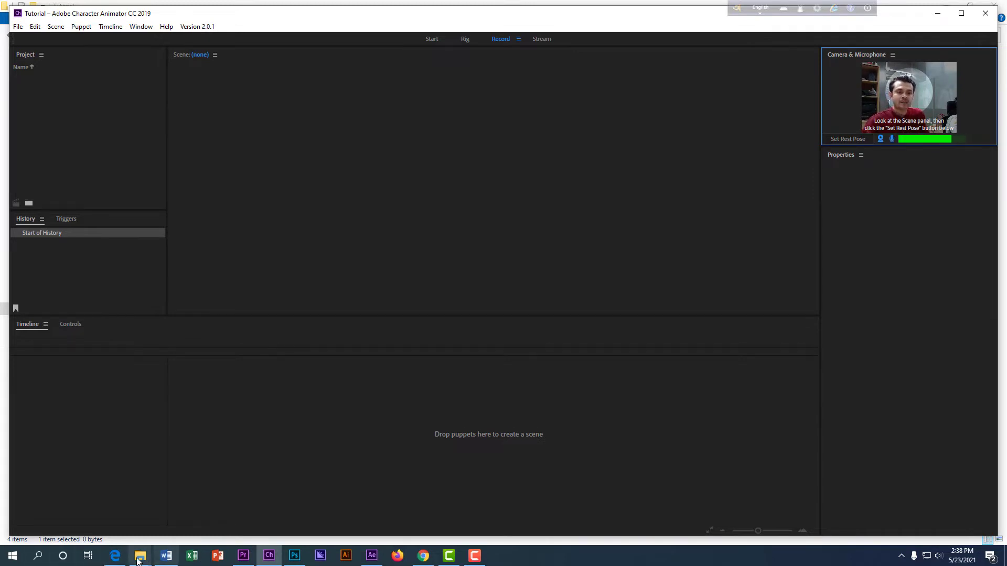
Open the Banor Side New PSD from the Banor New folder in Photoshop and save it
mouse_move(139, 560)
click(74, 530)
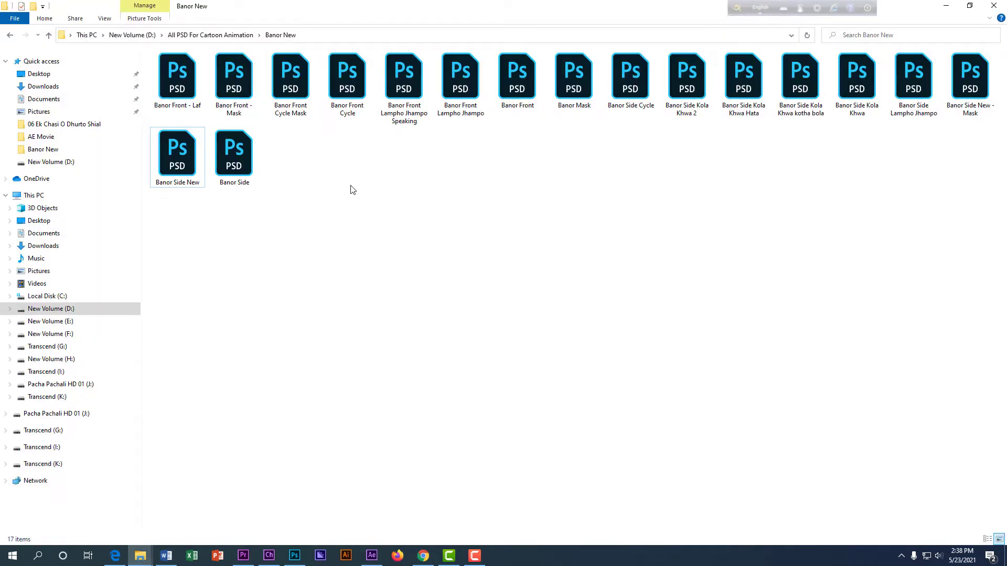
key(space)
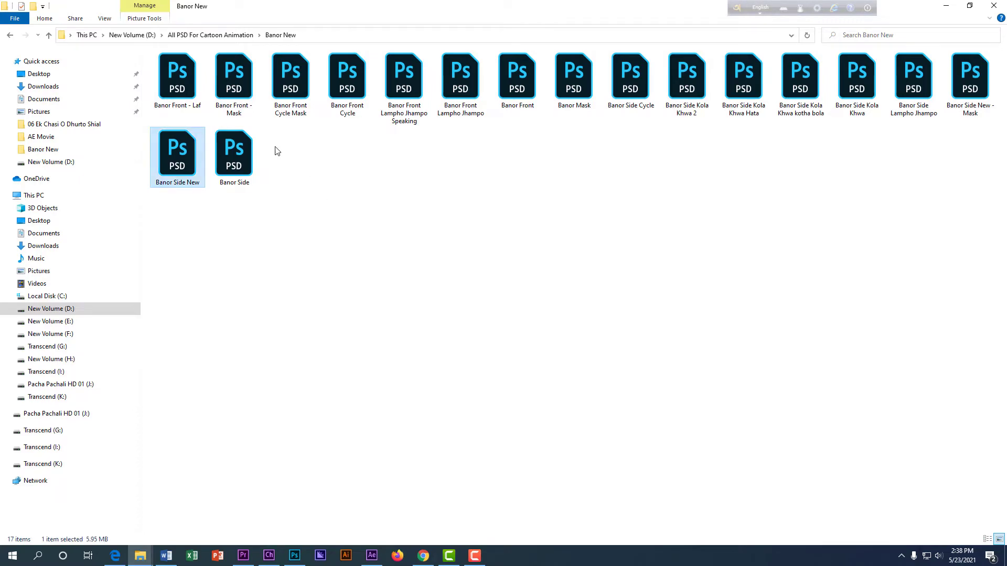
double_click(184, 164)
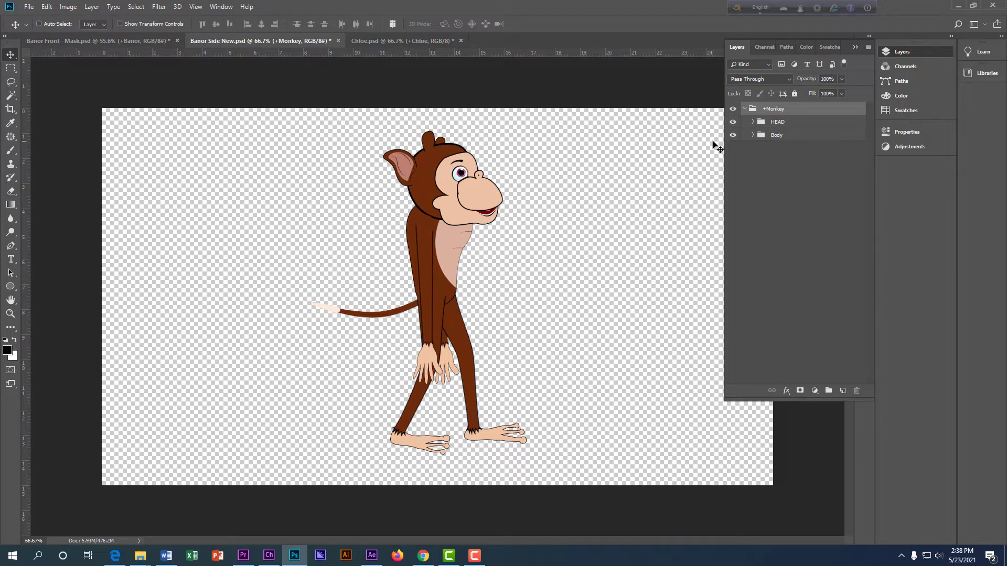
key(ctrl+s)
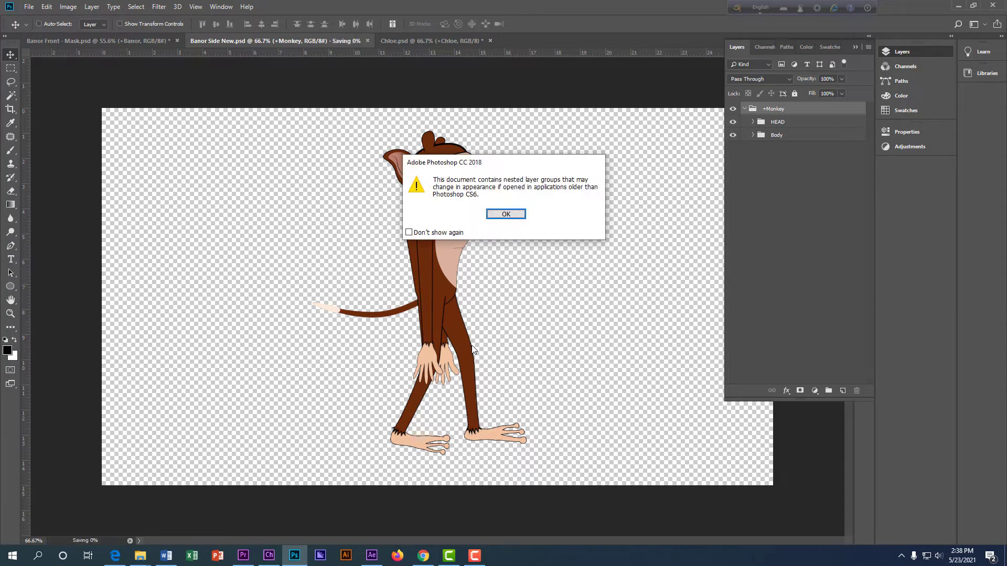
click(506, 214)
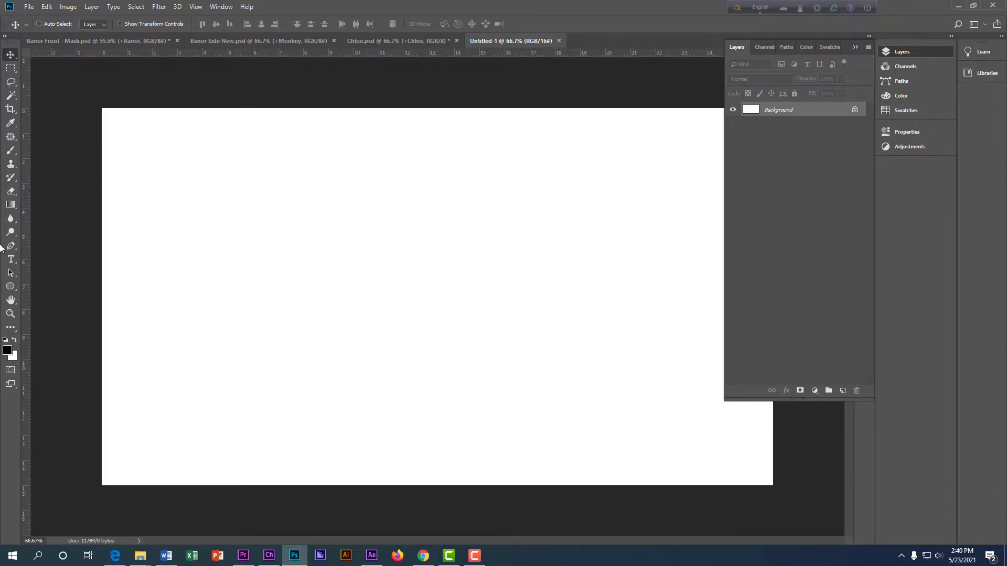
Draw a black ellipse about 351 by 280 px near the middle of the blank canvas and delete the Background layer
click(10, 286)
drag(396, 209, 519, 306)
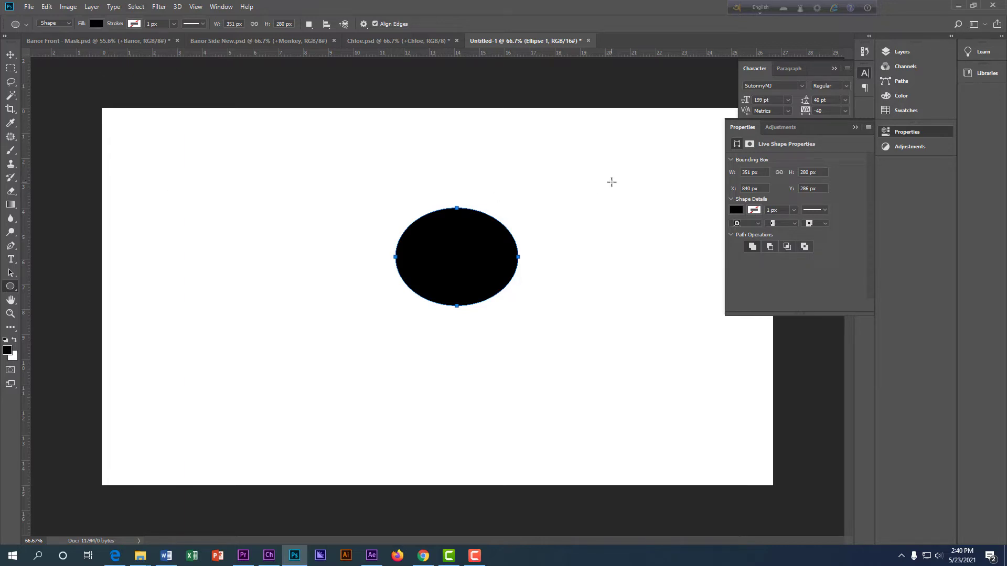
click(902, 52)
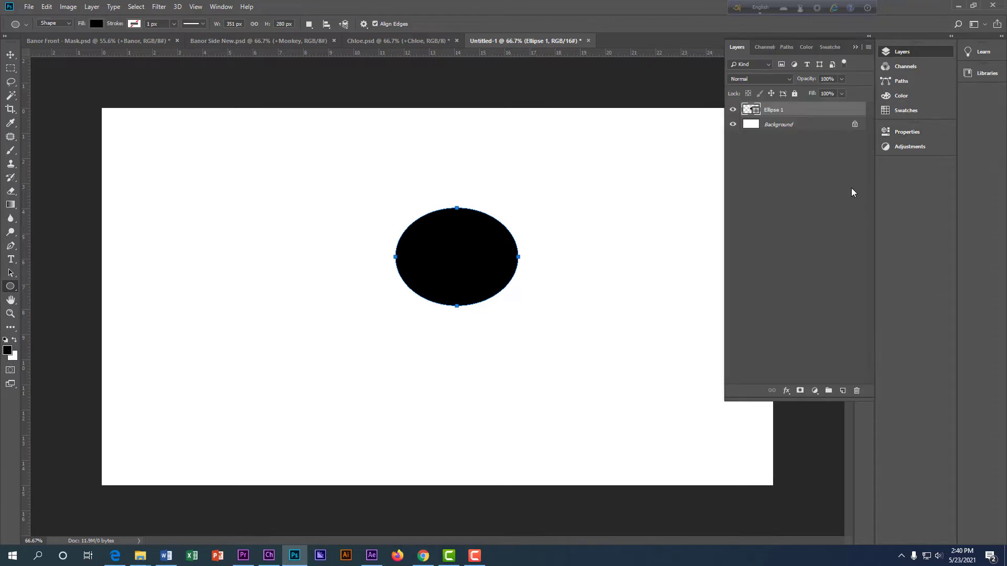
click(779, 126)
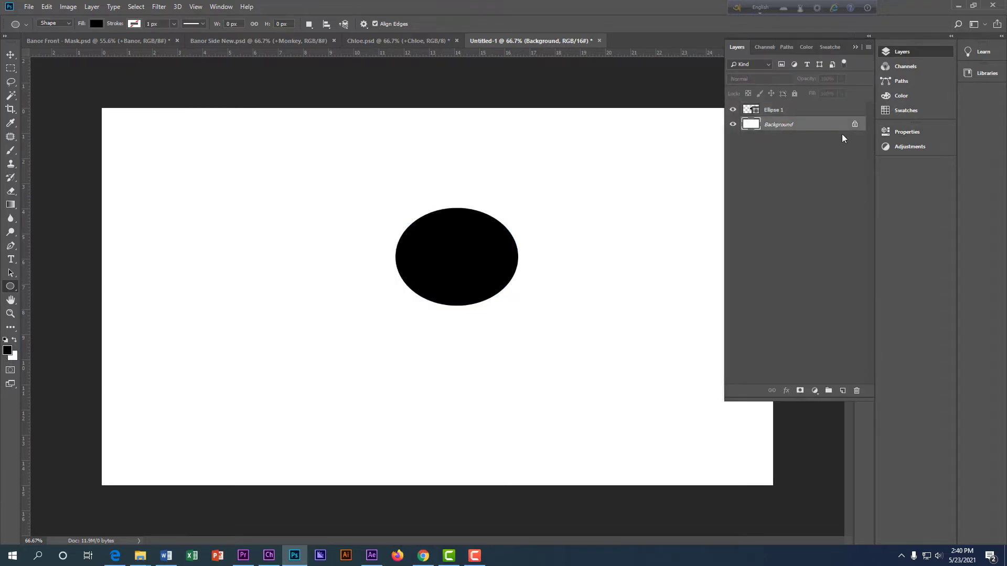
key(Delete)
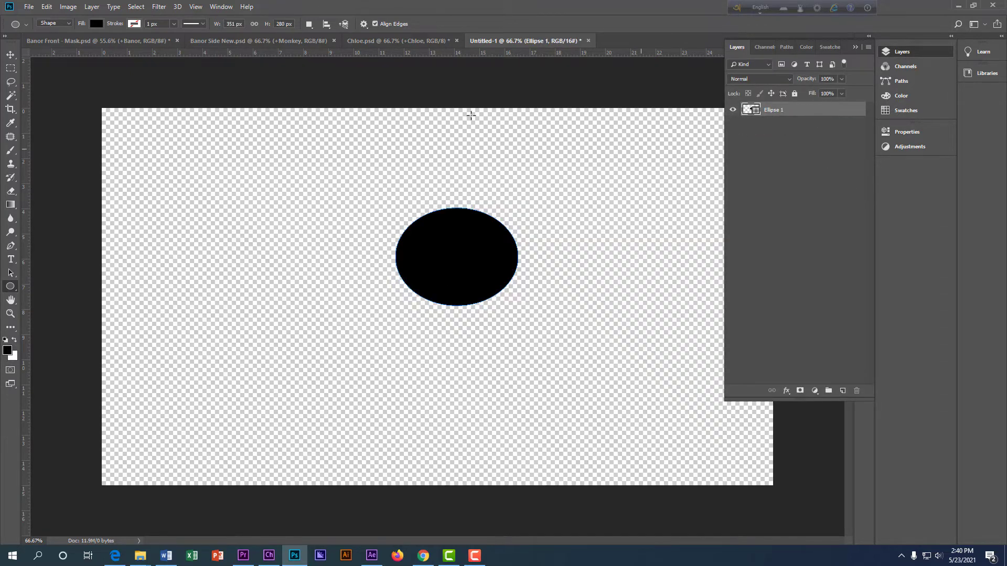
Change the ellipse's fill to a light orange swatch and move it slightly down and to the left on the canvas
click(96, 24)
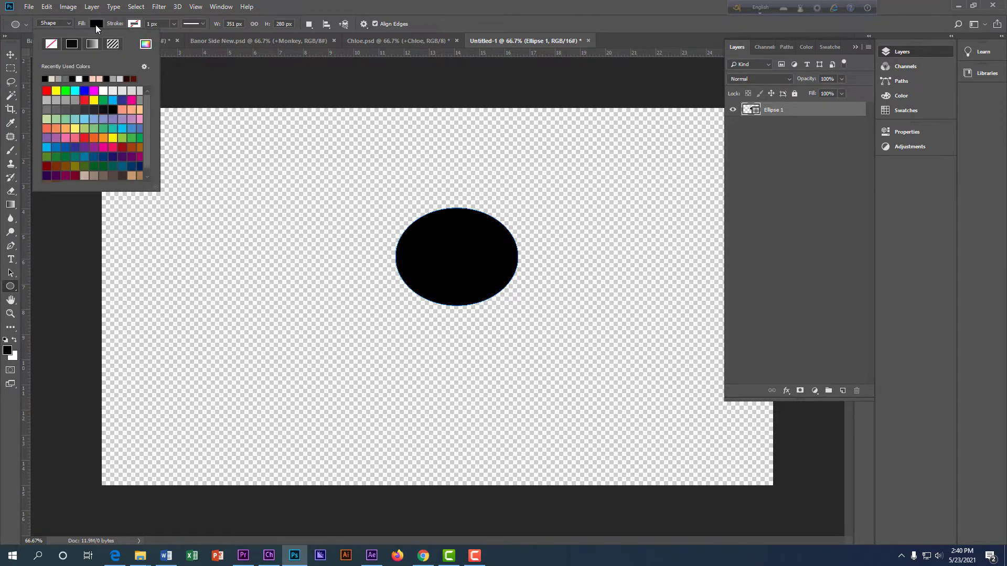
click(133, 109)
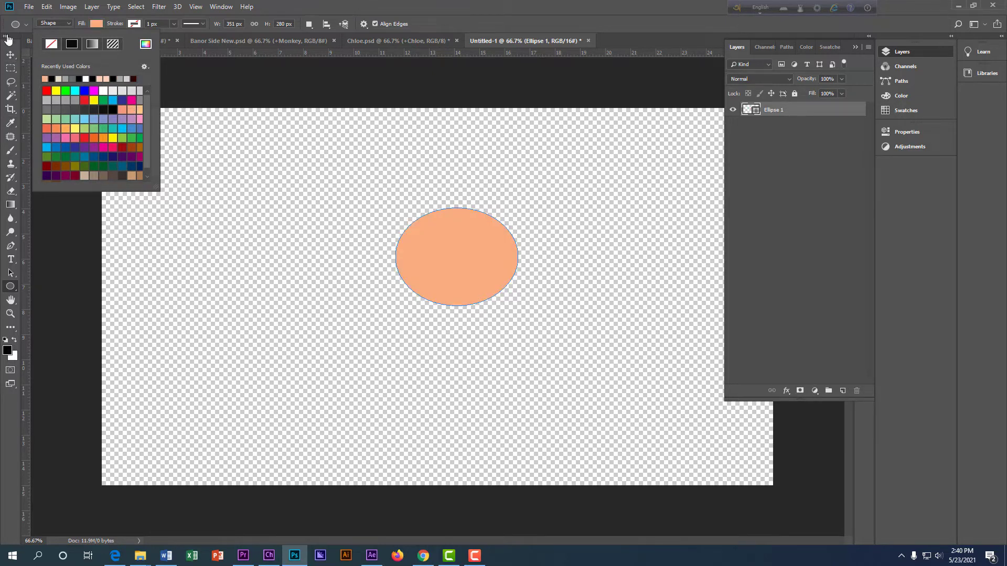
click(10, 54)
drag(481, 269, 446, 301)
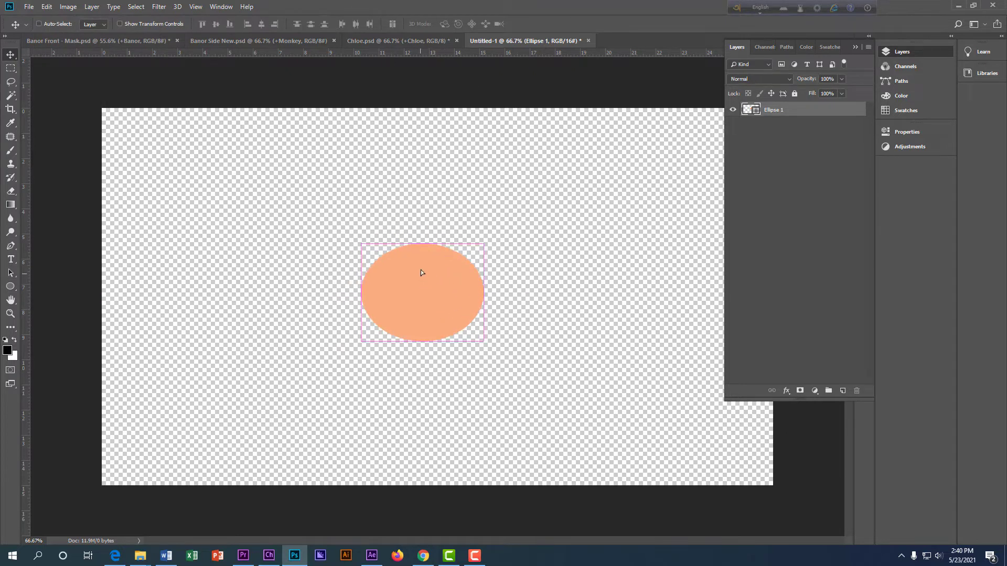
drag(421, 269, 422, 265)
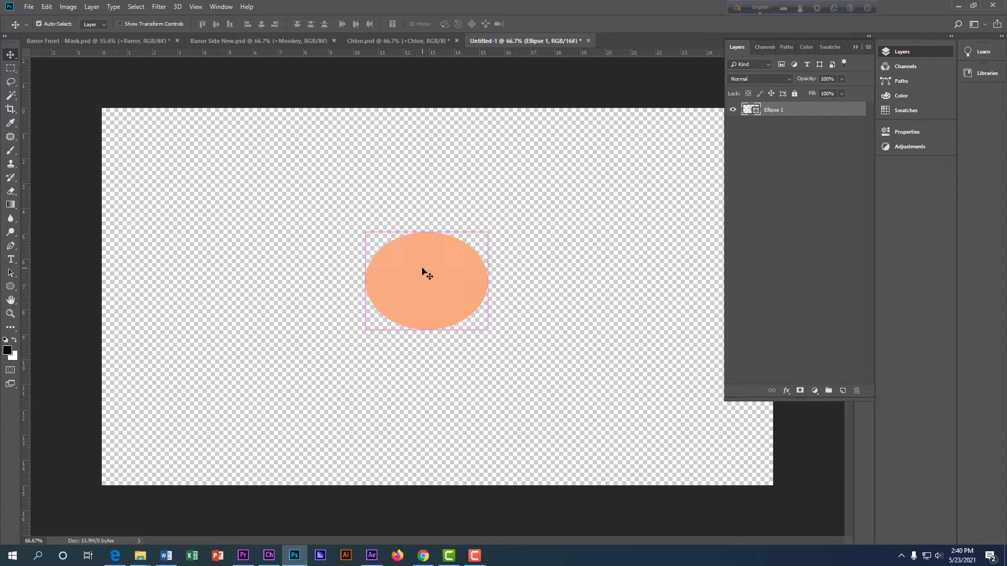
Turn off Auto-Select and save the document as a PSD named Charecter in the Tutorial folder on New Volume (D:)
click(39, 23)
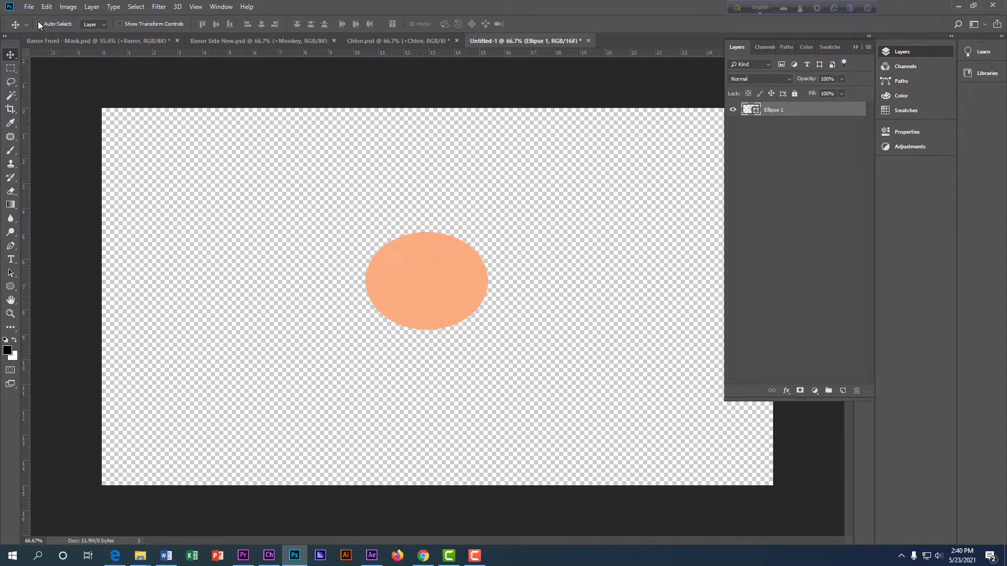
click(30, 8)
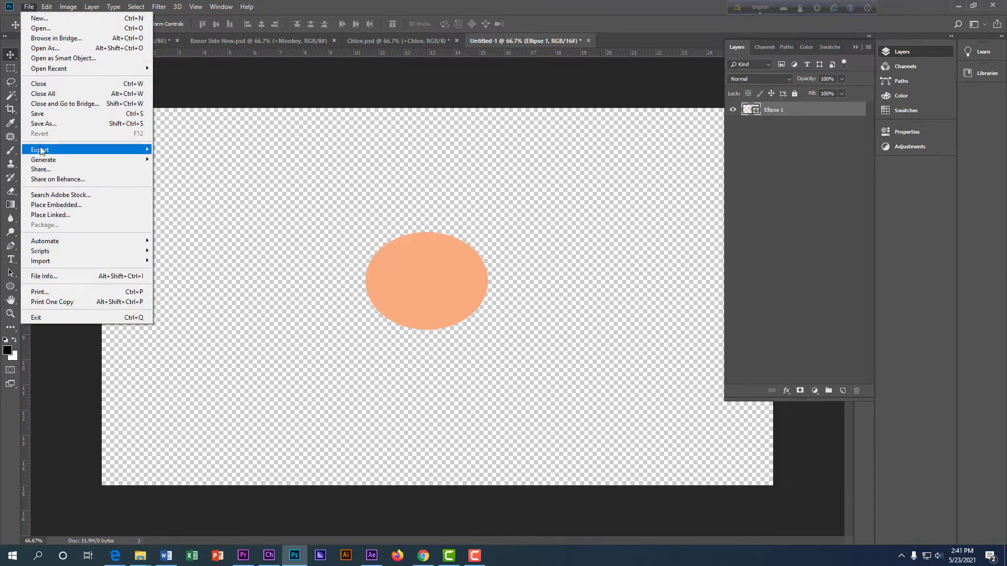
click(42, 125)
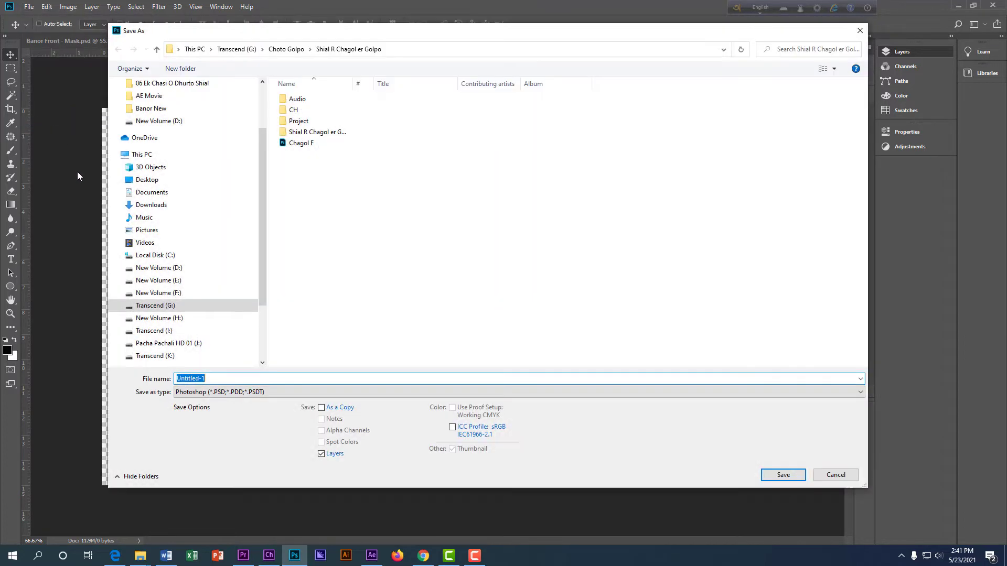
click(159, 268)
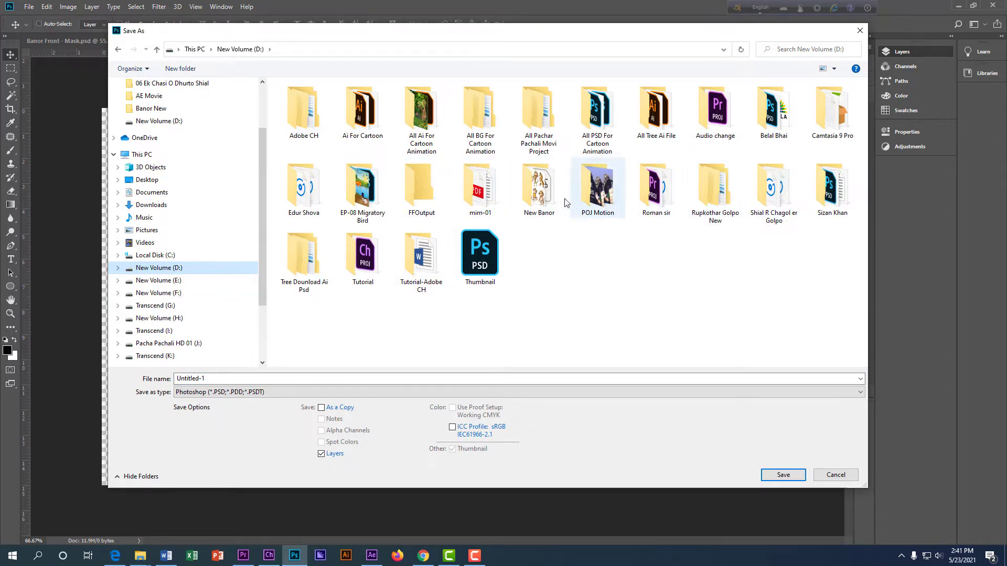
double_click(361, 284)
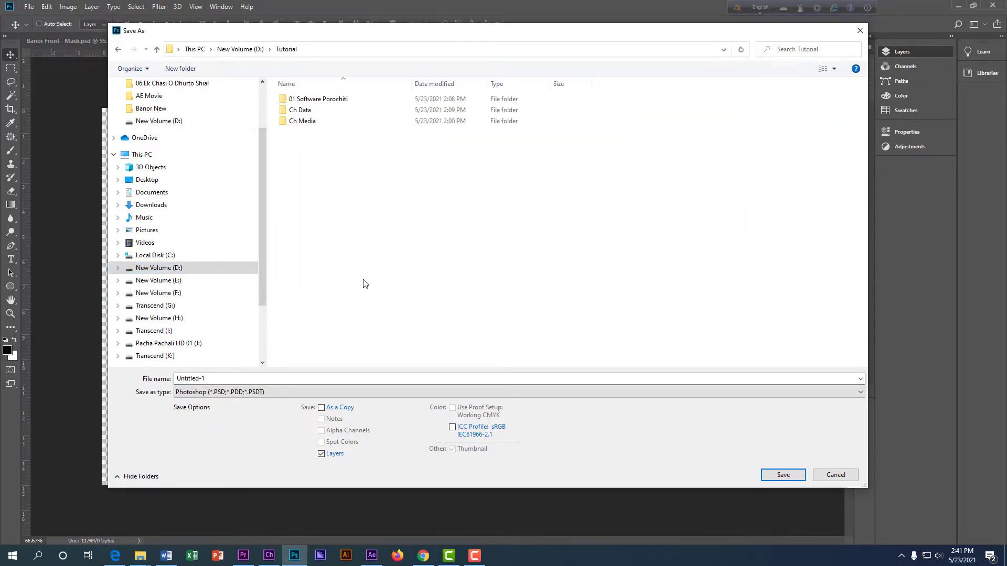
double_click(213, 379)
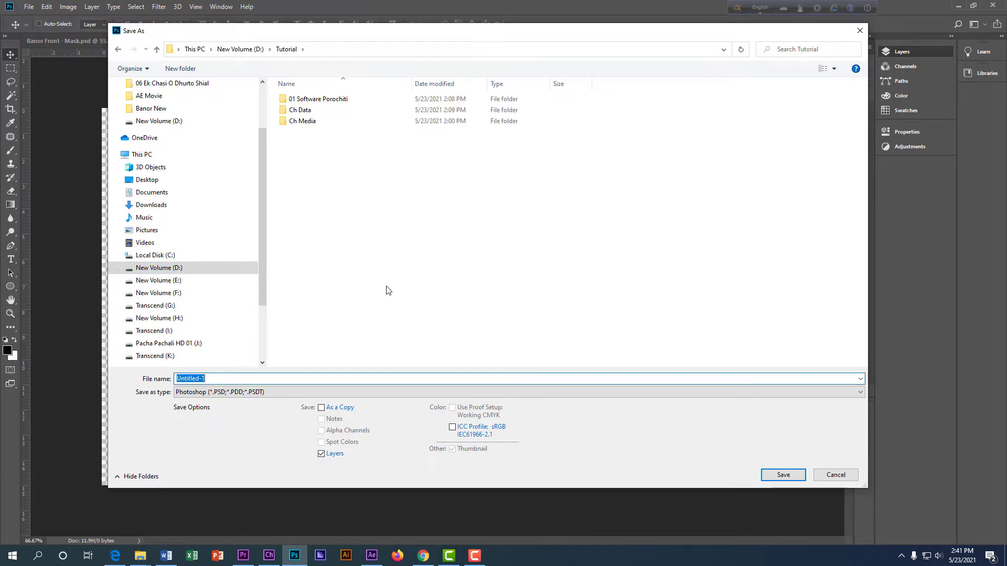
text(Ch)
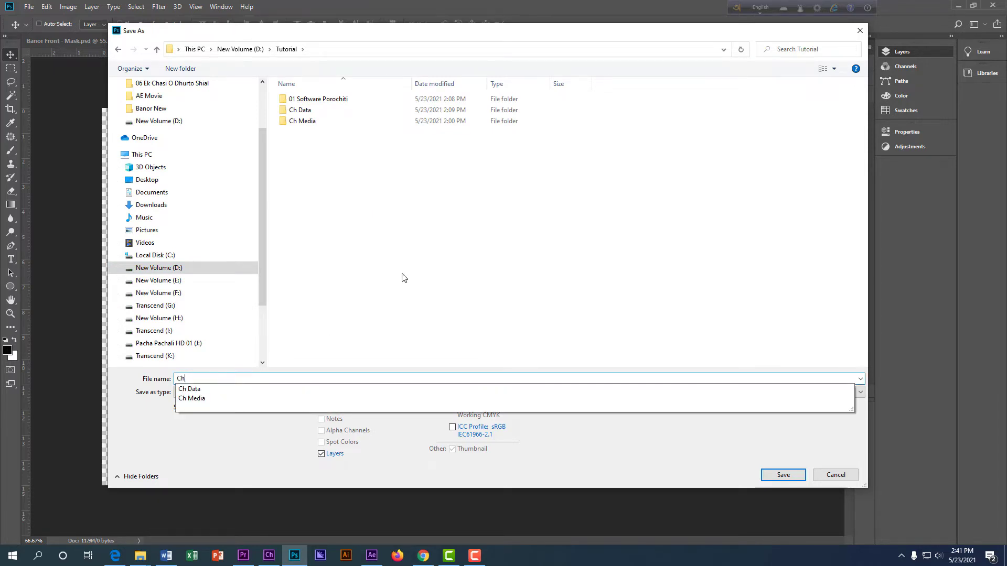
text(arecter)
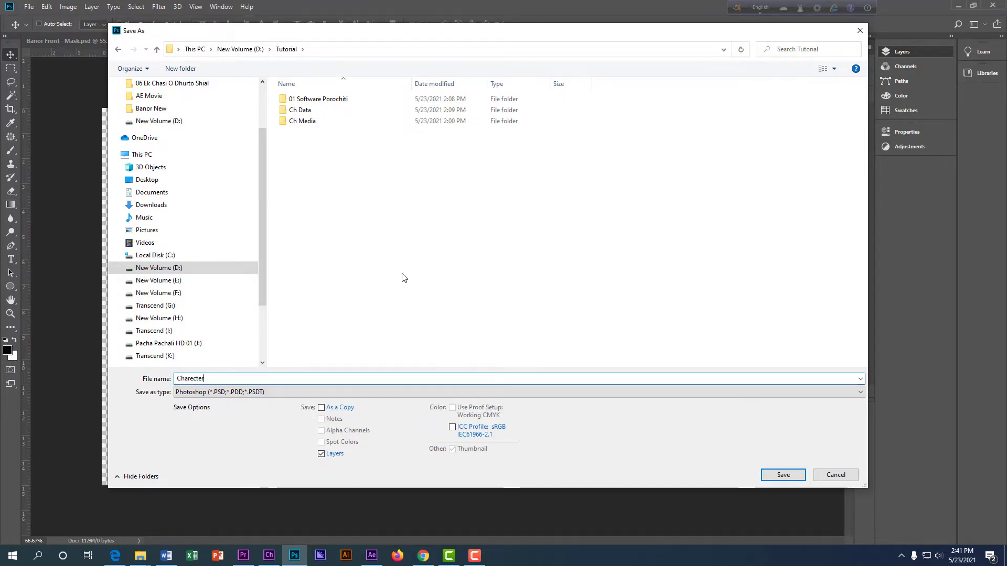
click(789, 476)
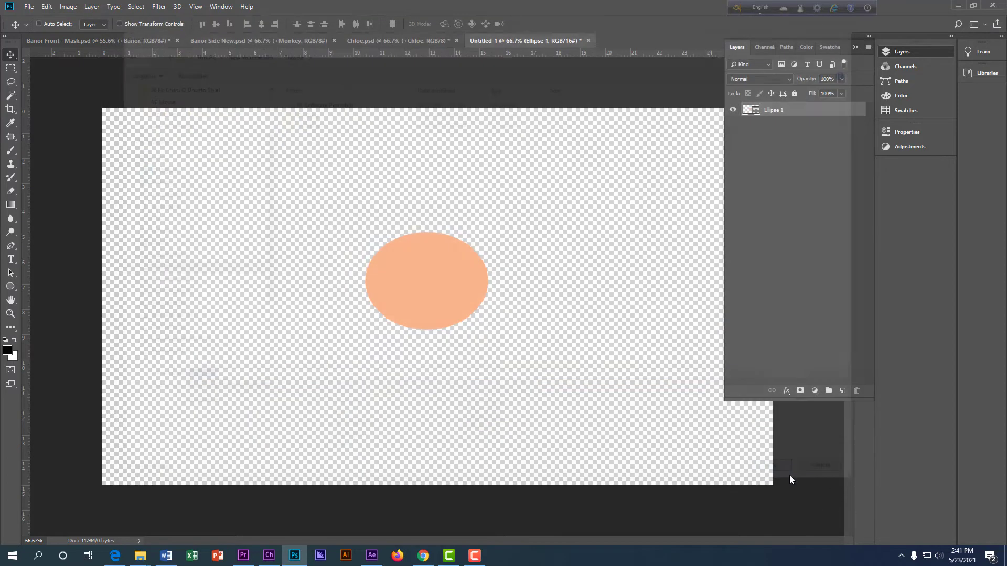
click(624, 158)
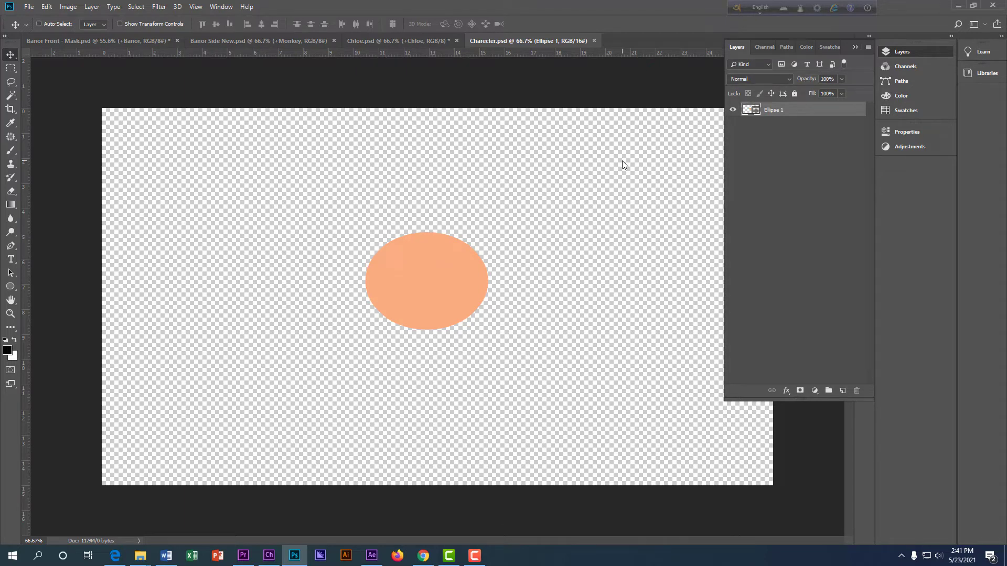
Nudge the ellipse slightly left and put its layer into a new group named BG
mouse_move(429, 300)
mouse_down()
mouse_move(408, 304)
mouse_move(431, 306)
mouse_move(425, 300)
mouse_up()
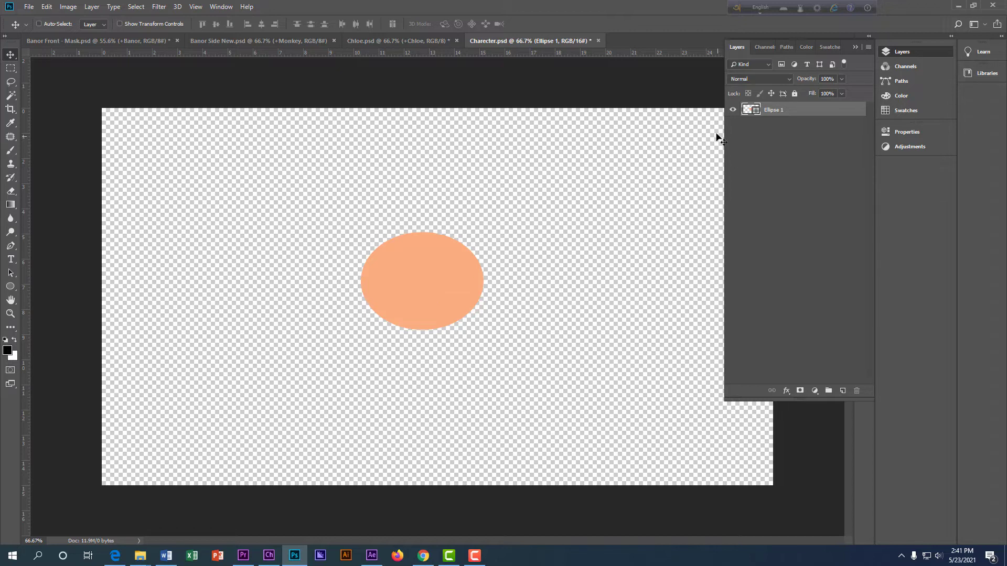
click(828, 394)
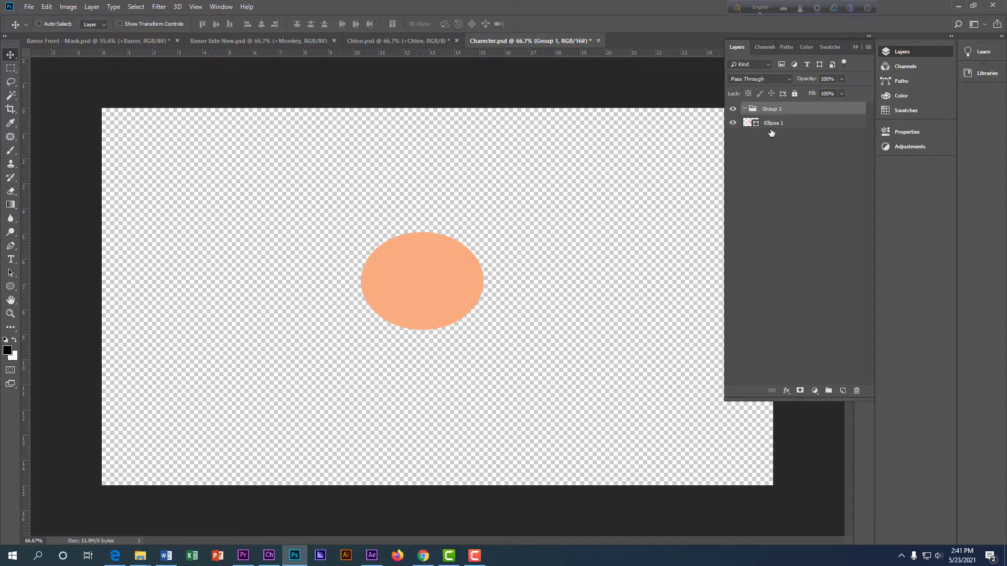
double_click(773, 110)
text(BG)
key(Return)
drag(803, 127, 802, 110)
click(744, 108)
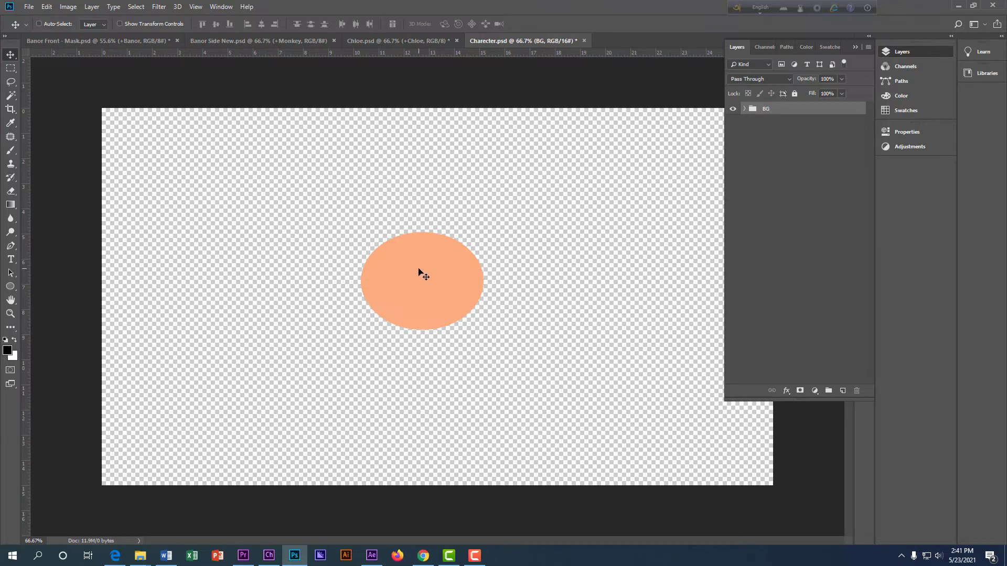
Copy the Mouth group from Chloe.psd onto the face in Charecter.psd, accepting the different bit depth
click(379, 41)
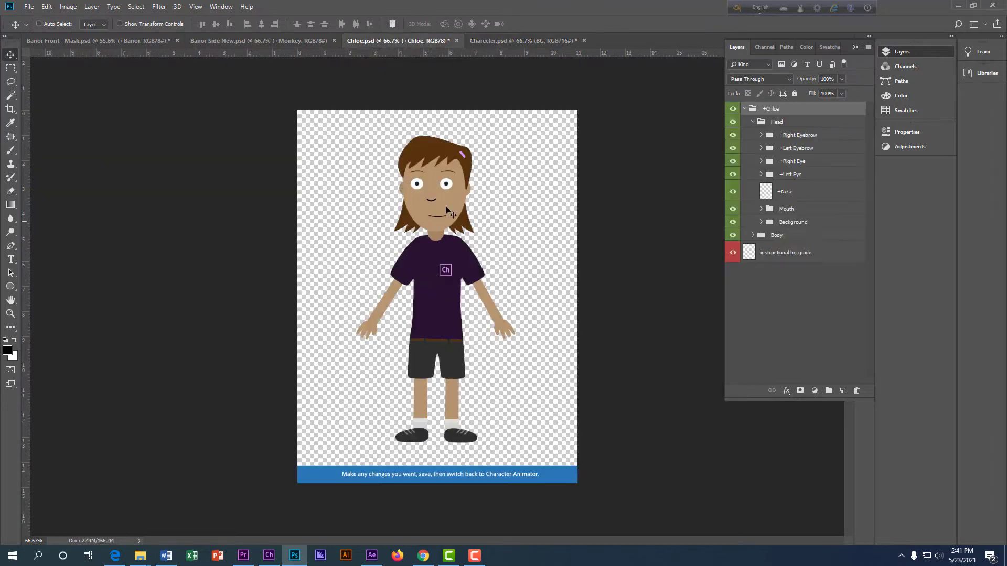
scroll(443, 215, up, 5)
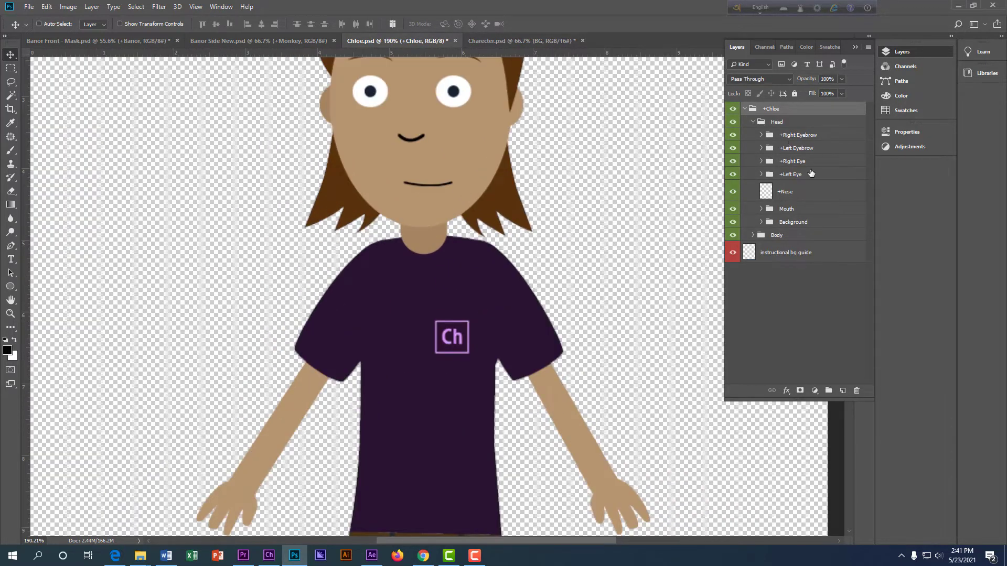
click(791, 210)
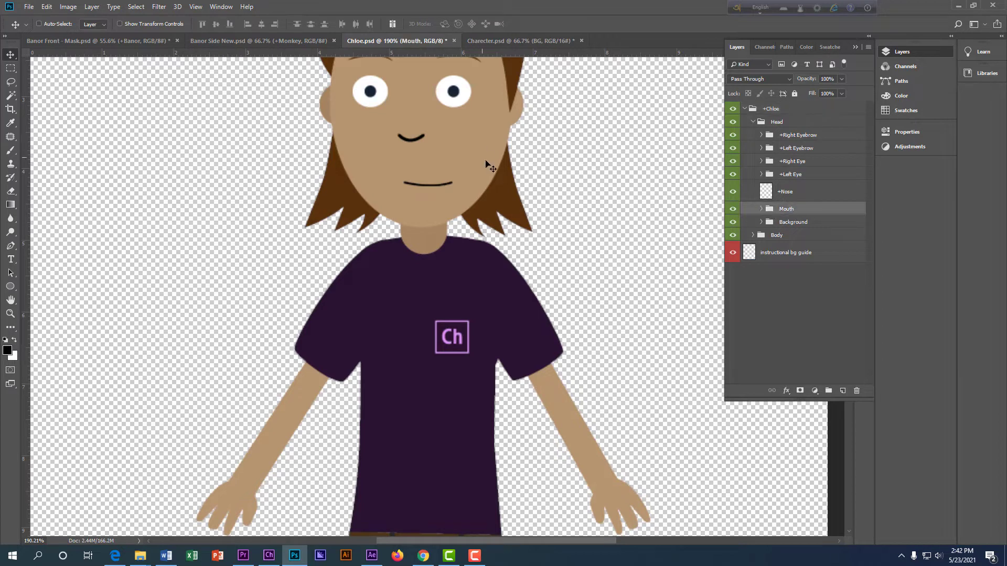
drag(450, 187, 424, 295)
click(491, 213)
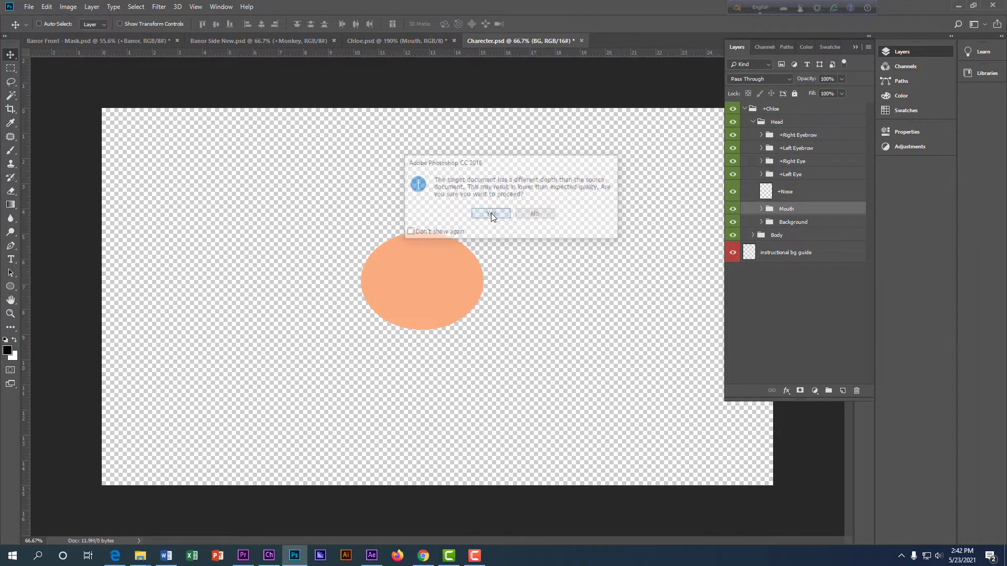
Scale the Mouth group to about 244% and place it centred on the lower part of the face
key(ctrl+t)
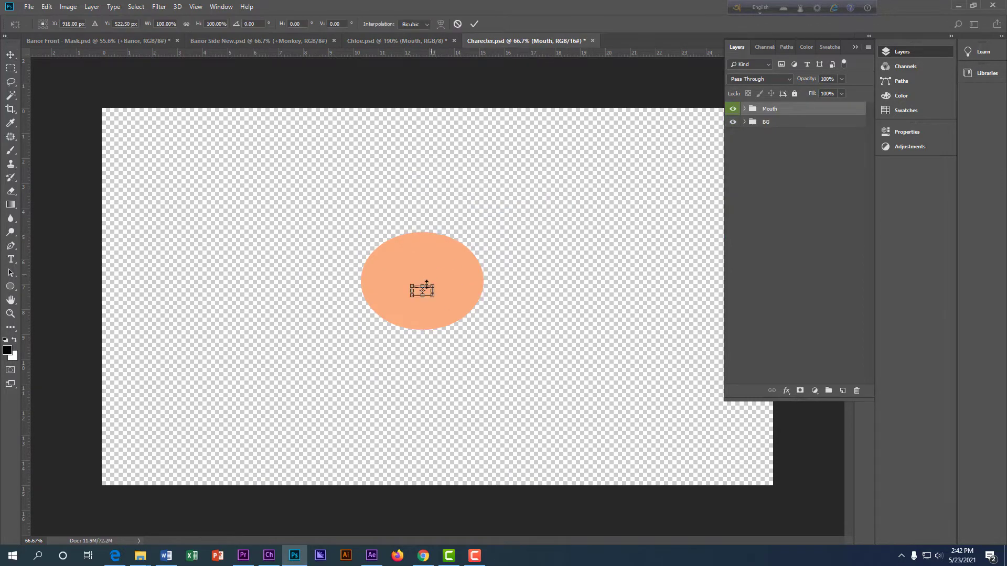
drag(433, 283, 434, 310)
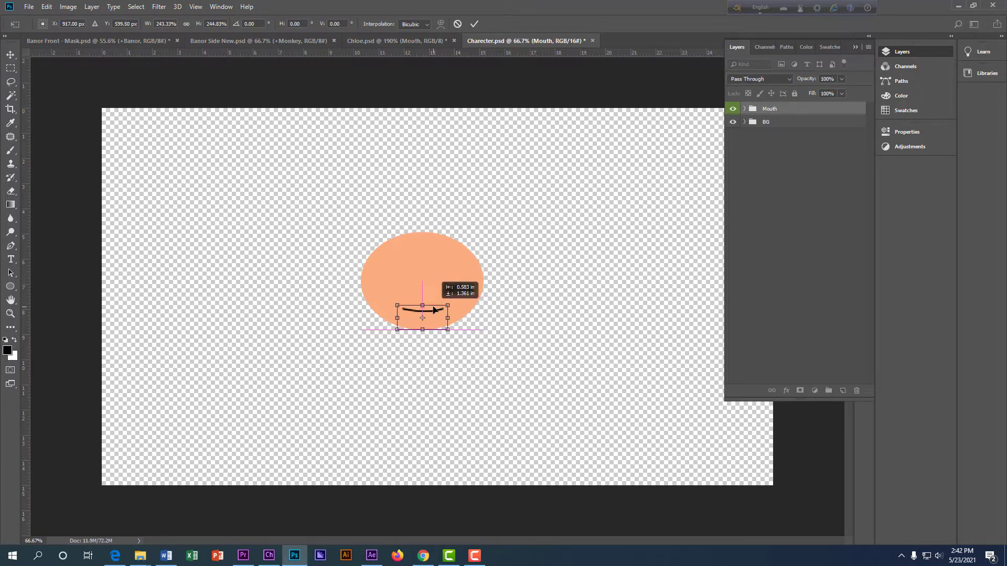
key(Return)
scroll(431, 310, up, 3)
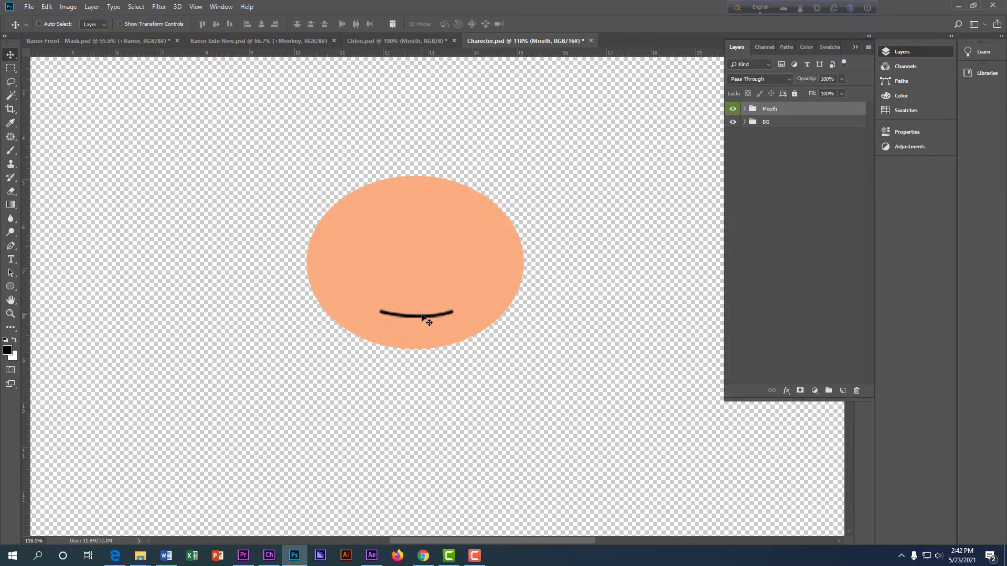
drag(422, 316, 421, 306)
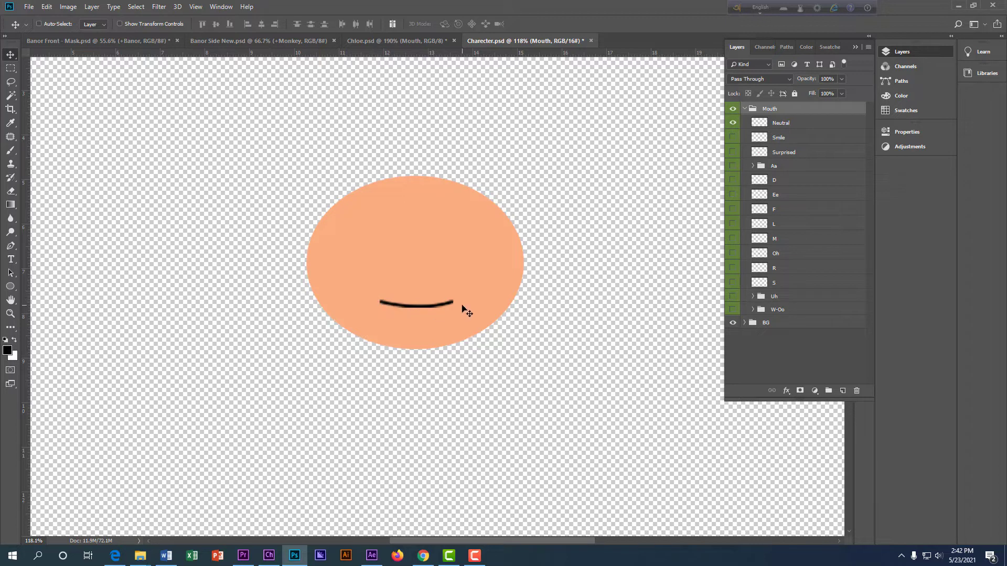
Hide the Neutral mouth layer and show the Smile layer instead
click(796, 128)
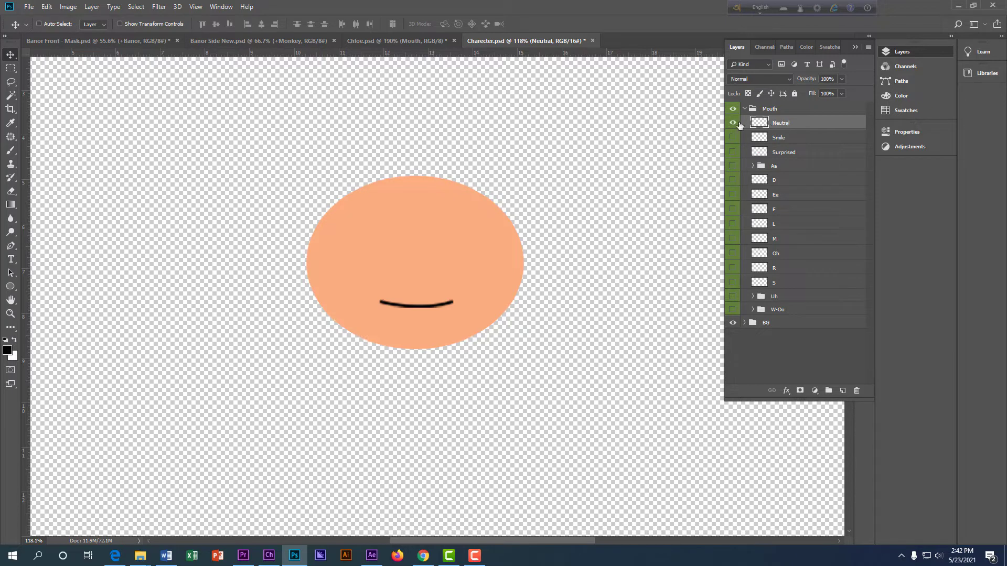
click(735, 124)
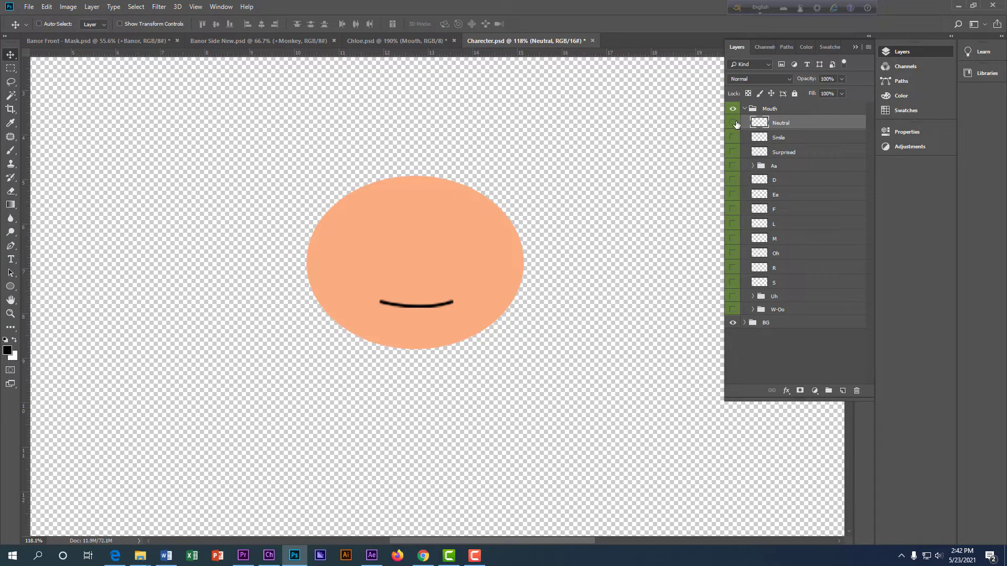
click(790, 140)
click(732, 140)
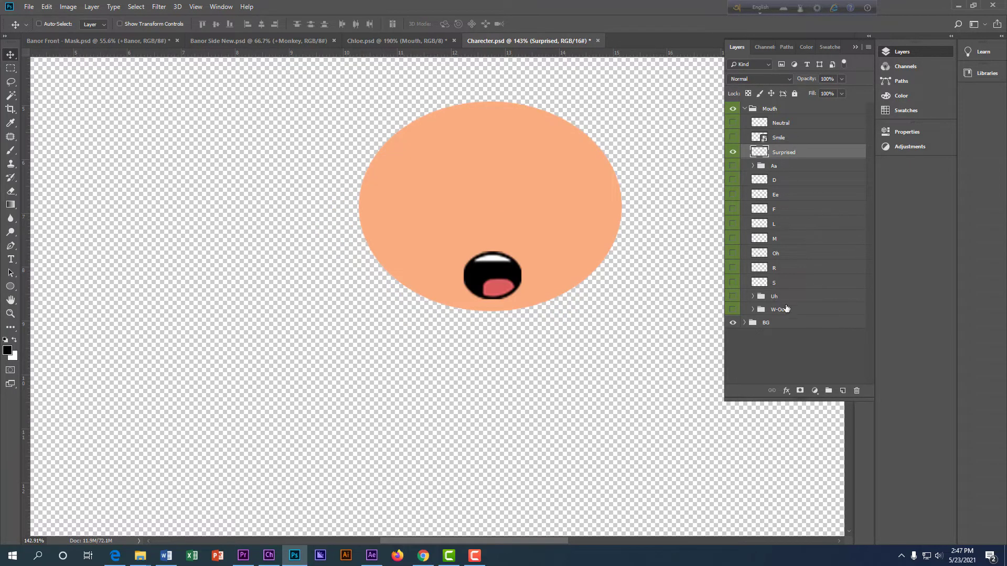
Show the Neutral mouth layer, hide the Surprised layer and collapse the Mouth group
click(746, 110)
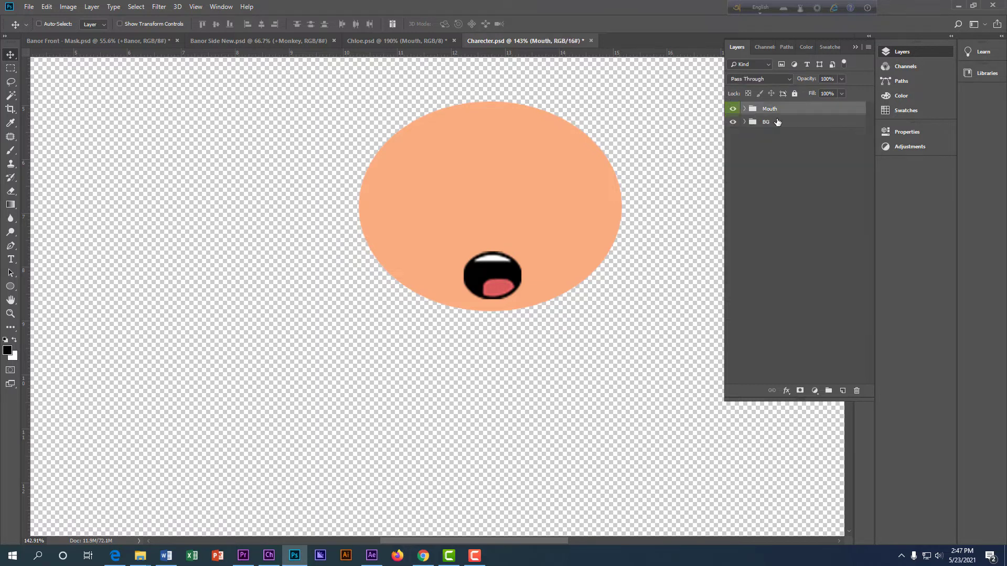
click(745, 109)
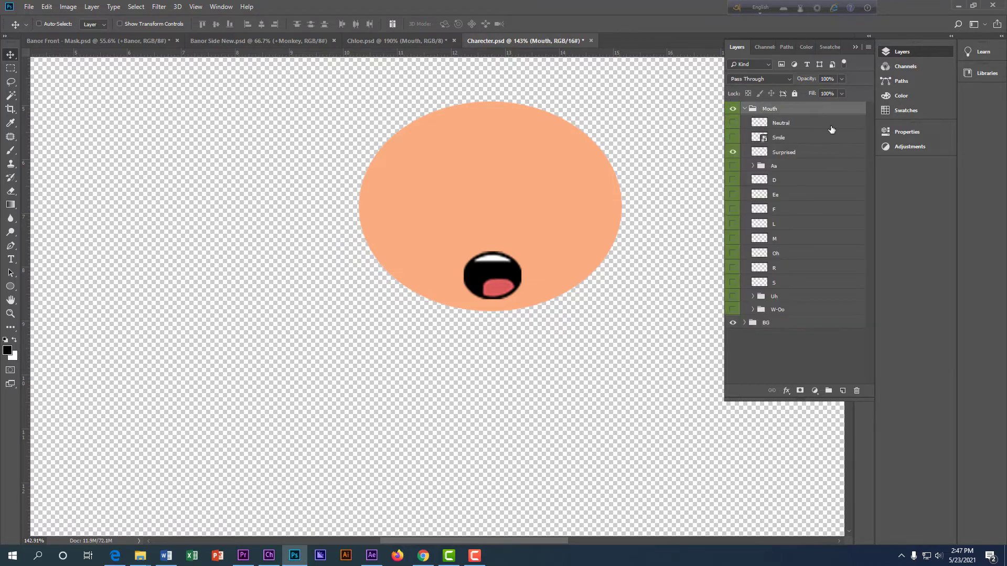
click(733, 123)
click(732, 152)
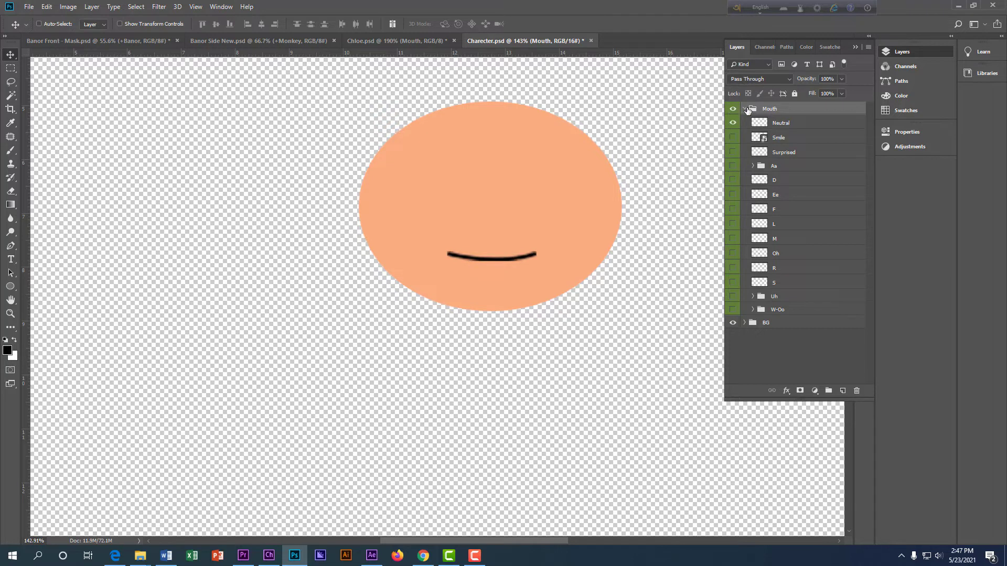
click(744, 109)
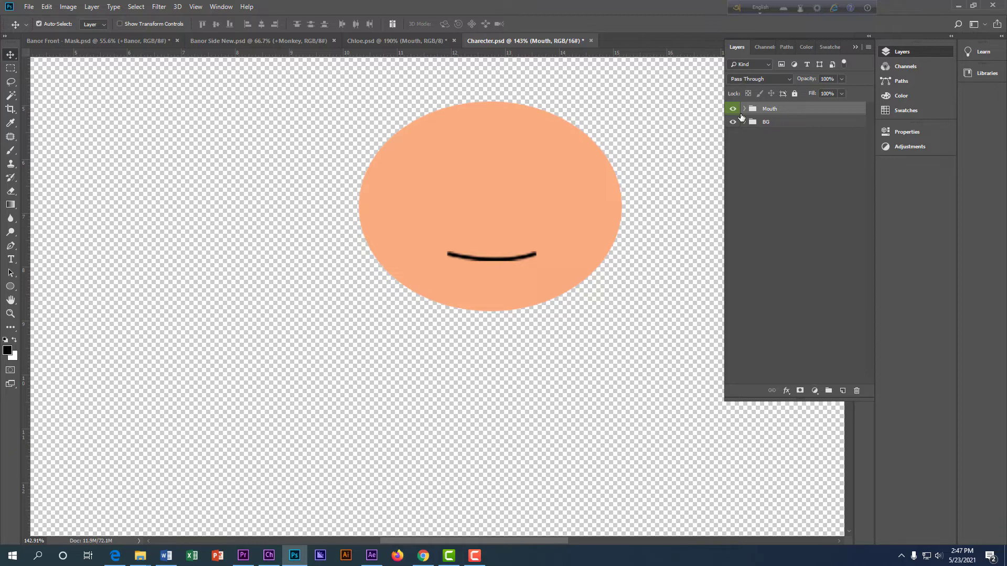
Enlarge the Mouth and BG groups together, reposition them near the middle of the canvas, and save the file
scroll(526, 210, down, 4)
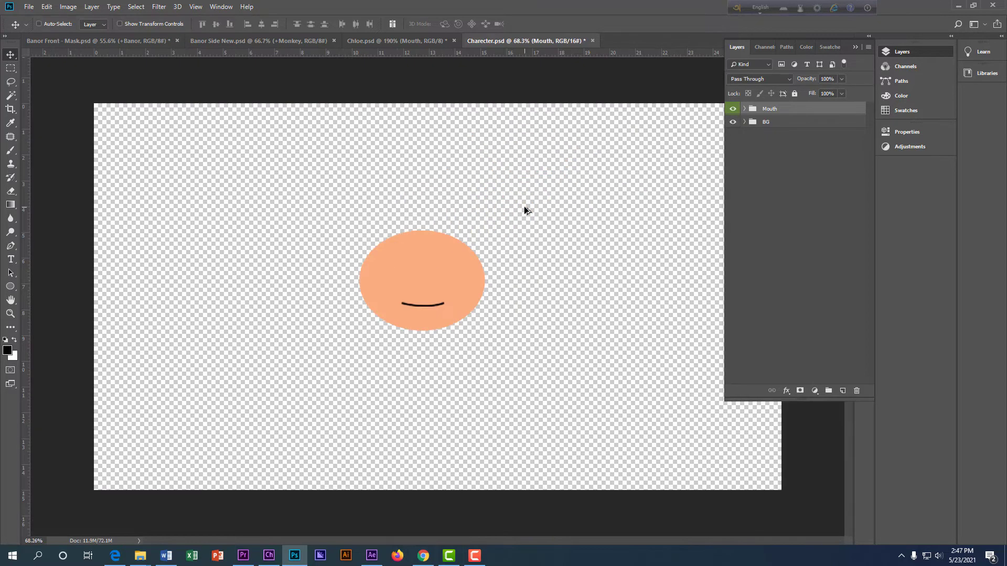
shift+click(806, 126)
key(ctrl+t)
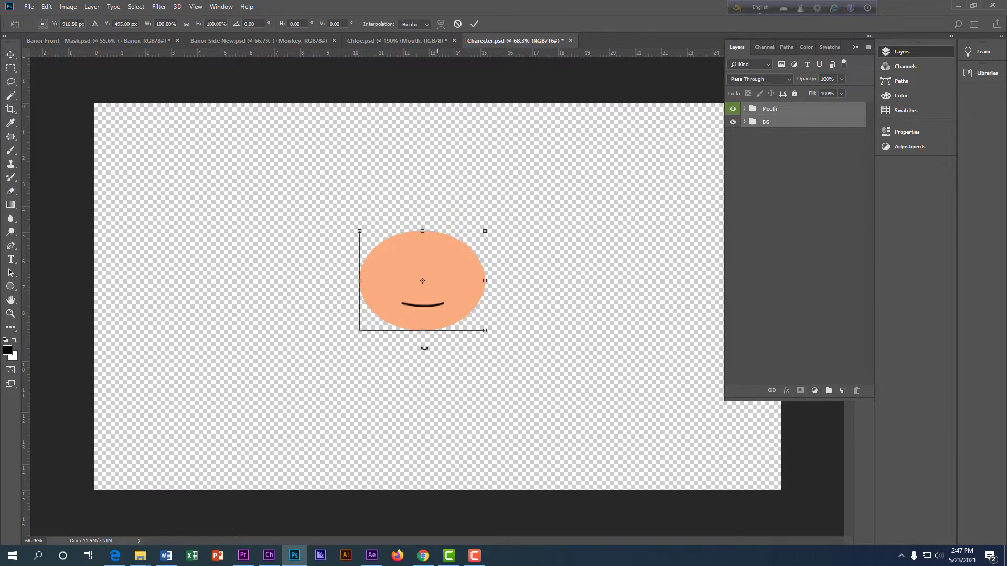
drag(484, 330, 583, 409)
drag(550, 354, 509, 311)
key(Return)
key(ctrl+s)
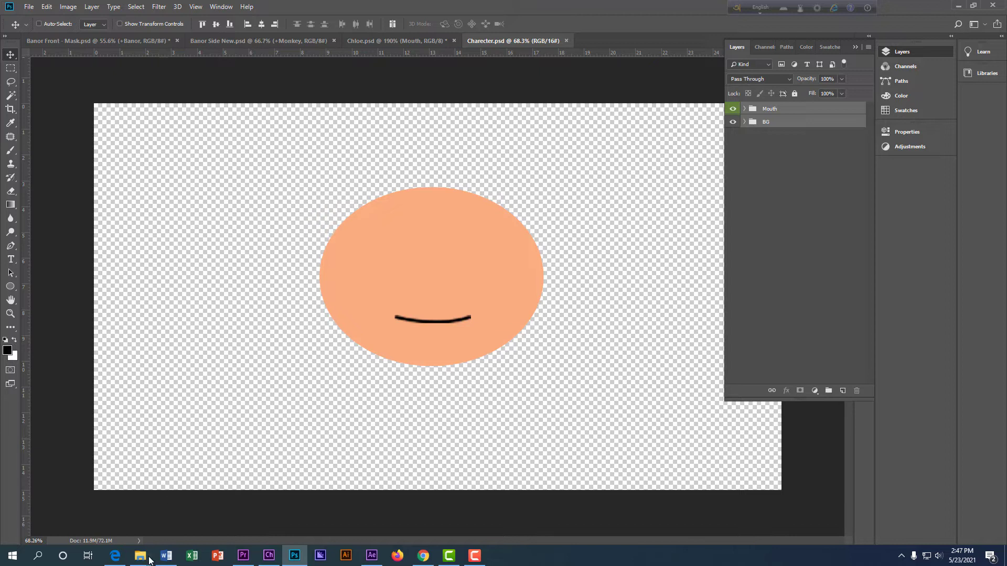
Switch to the Tutorial folder in File Explorer, show its contents as large icons and select the Charecter PSD
mouse_move(148, 561)
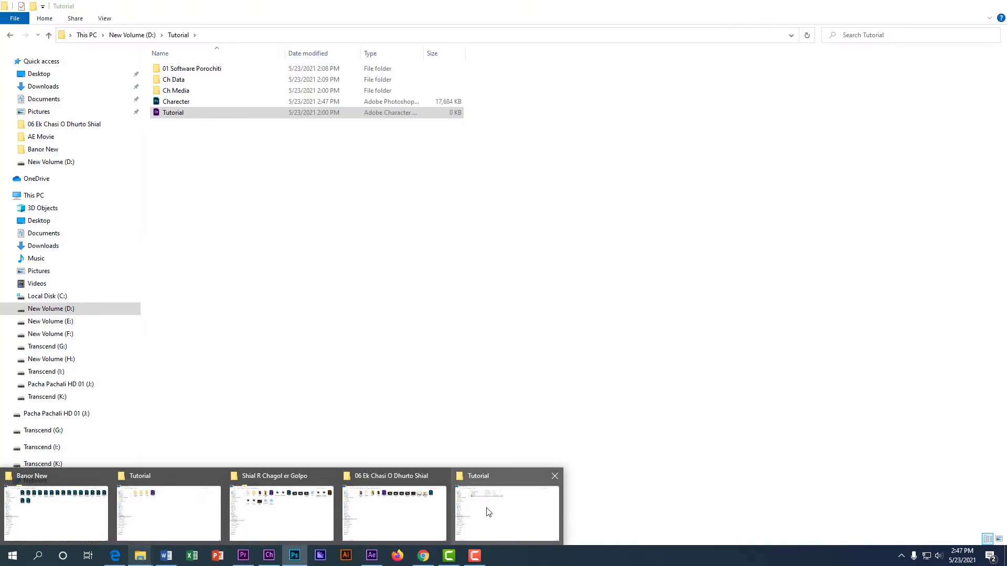
click(488, 513)
click(193, 135)
right_click(207, 187)
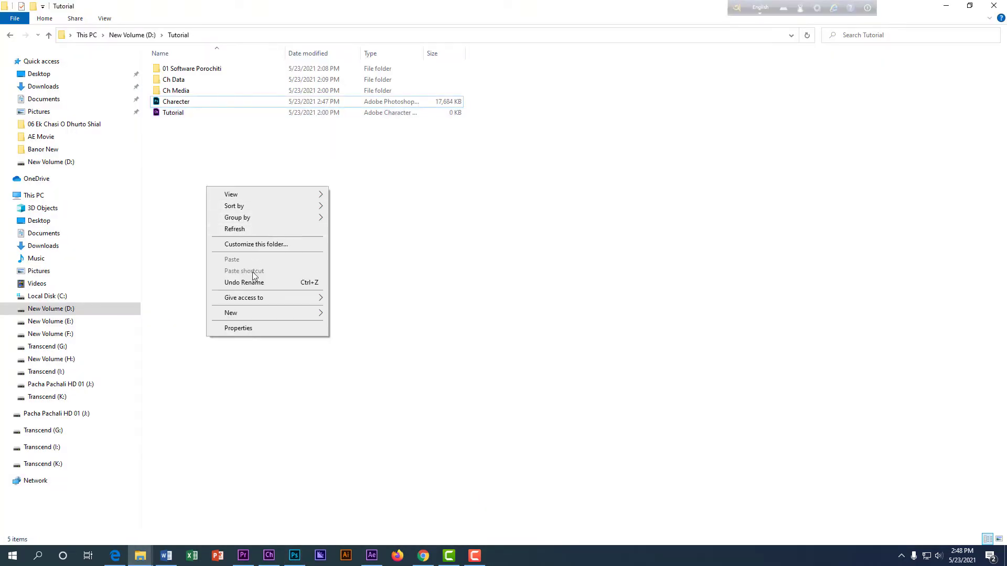
mouse_move(252, 195)
click(357, 207)
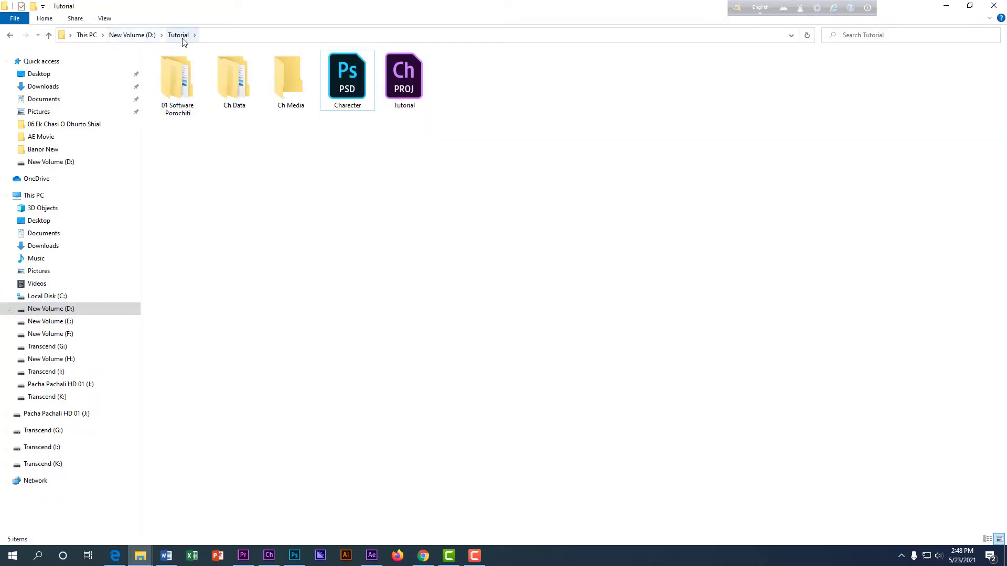
click(342, 91)
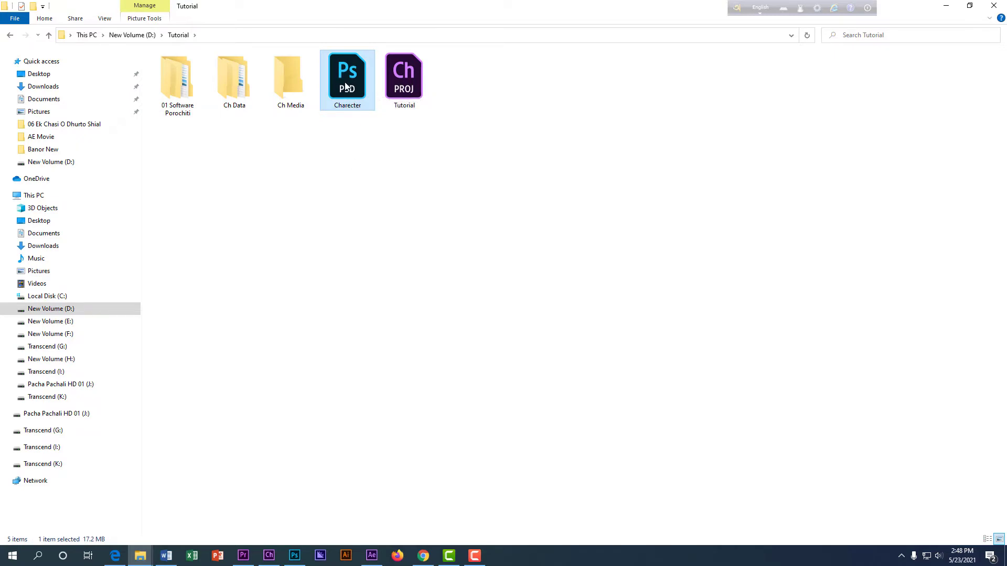
Import the Charecter PSD from the Tutorial folder into the Character Animator project
double_click(345, 87)
key(alt+Tab)
drag(349, 79, 84, 146)
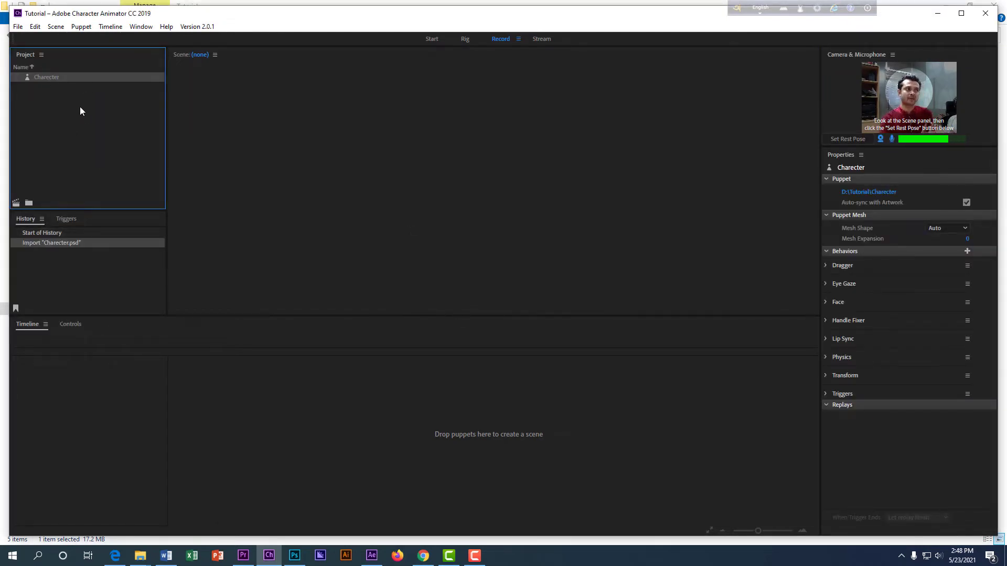
Import the Charecter PSD again from the Tutorial folder on New Volume (D:) and delete the duplicate puppet
click(18, 27)
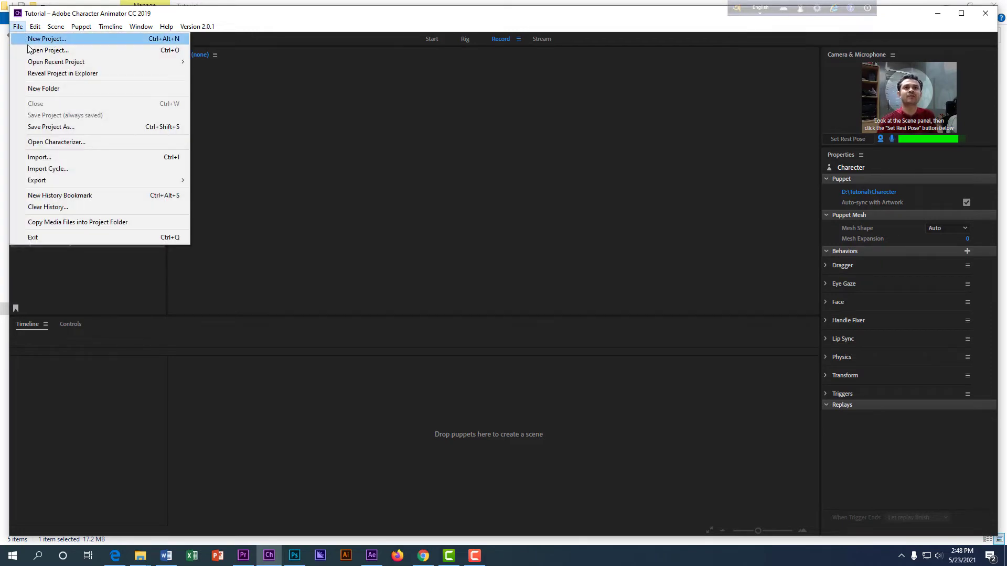
click(51, 159)
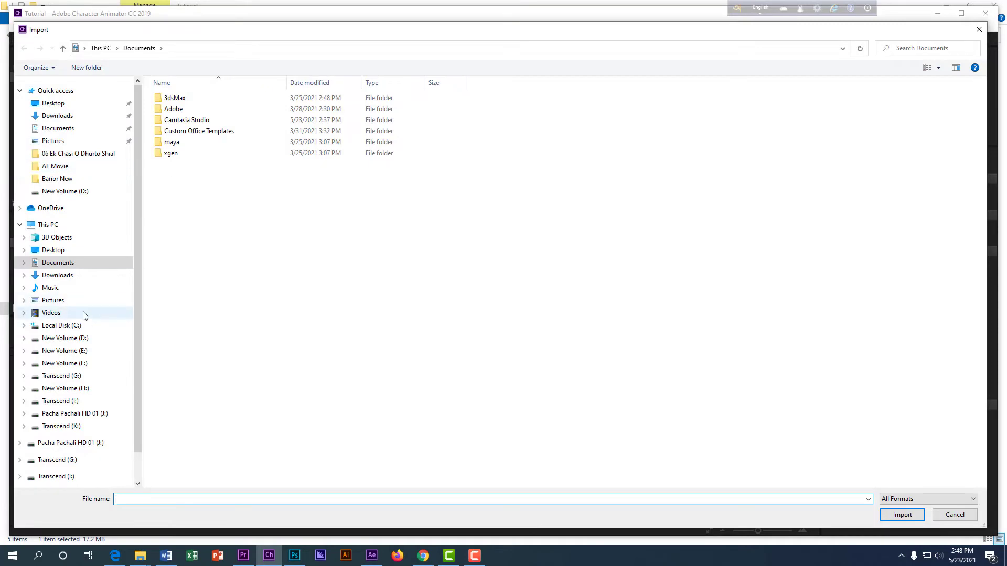
click(68, 339)
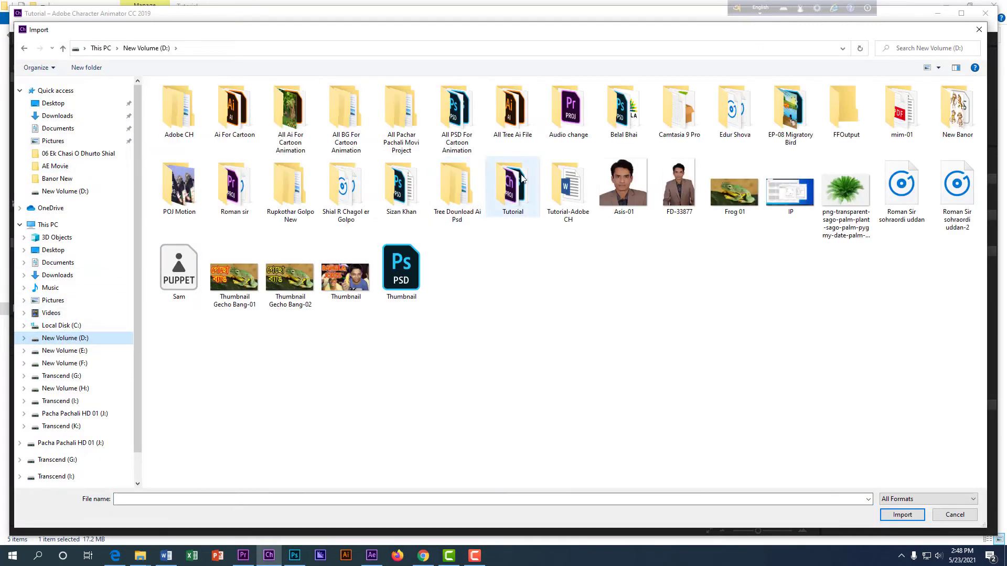
double_click(536, 183)
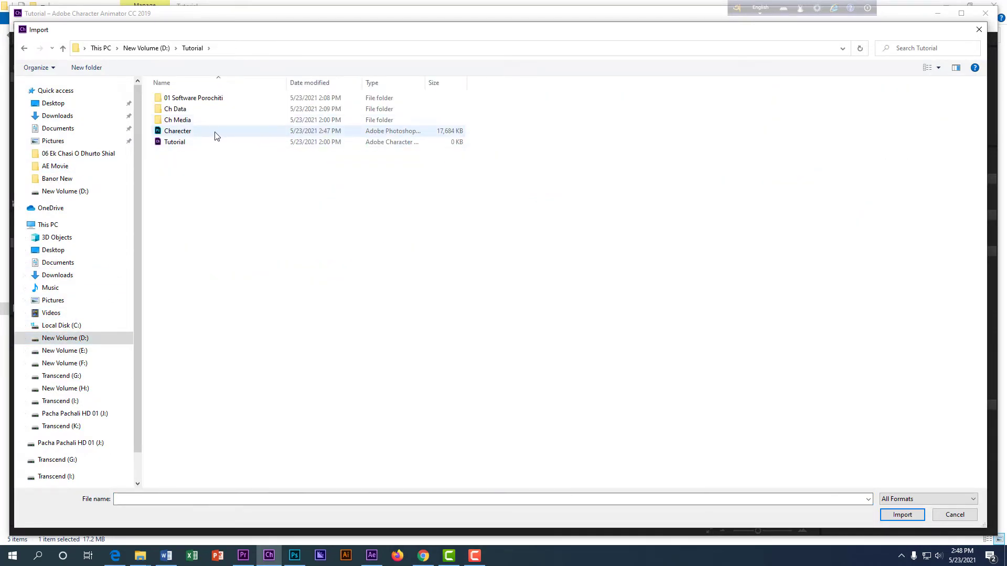
click(215, 132)
click(883, 515)
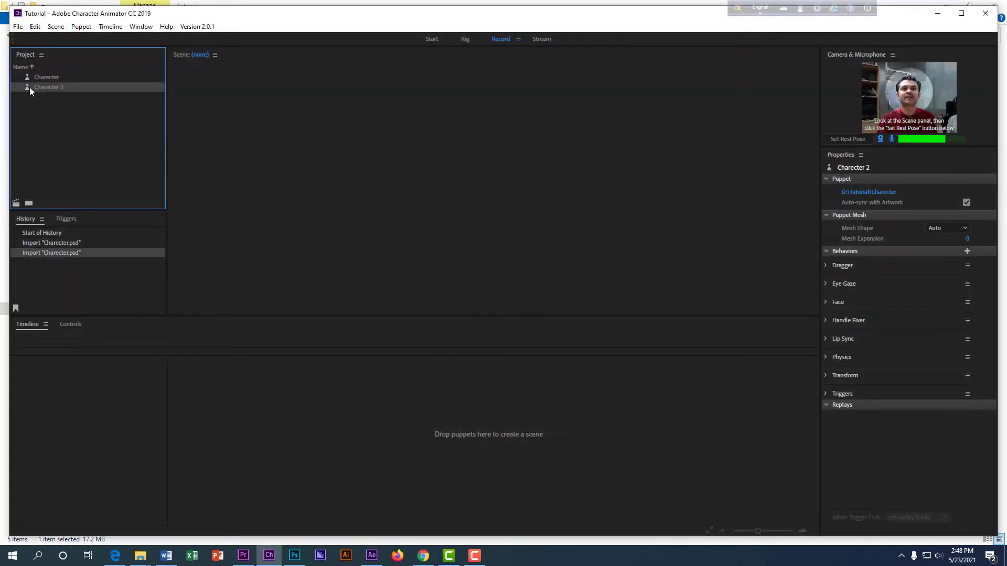
key(Delete)
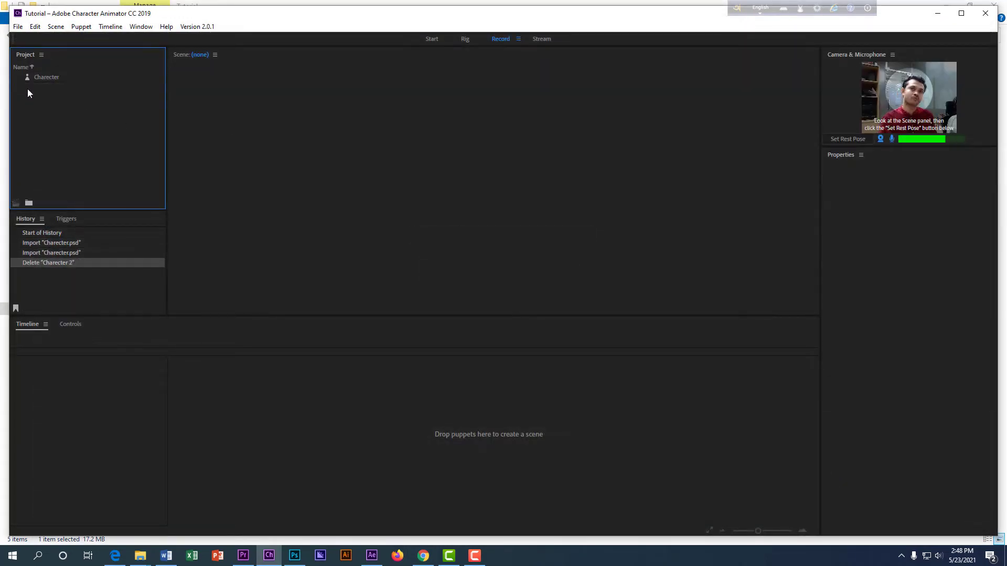
Set the camera rest pose and place the Charecter puppet in the timeline as a new scene
click(36, 78)
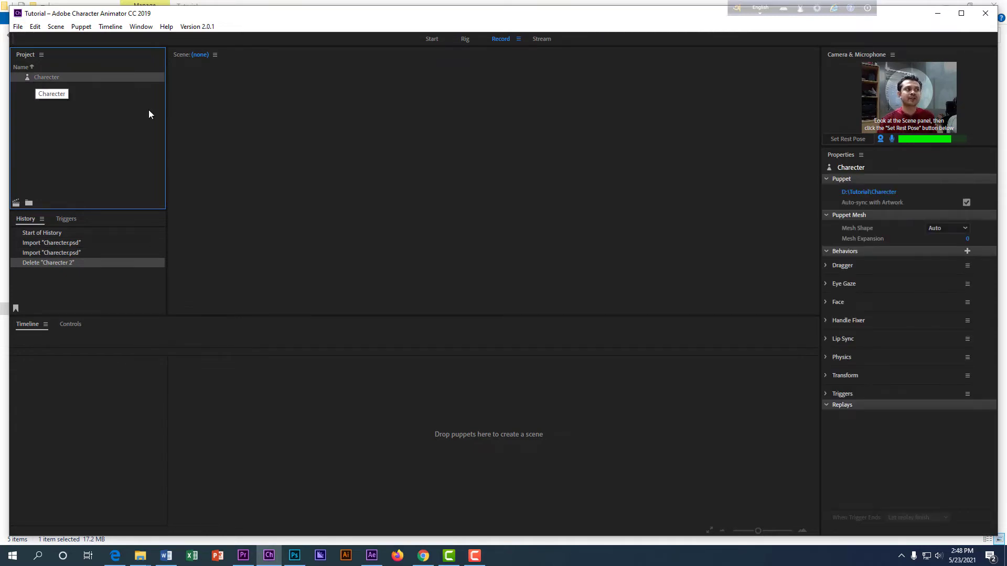
click(848, 139)
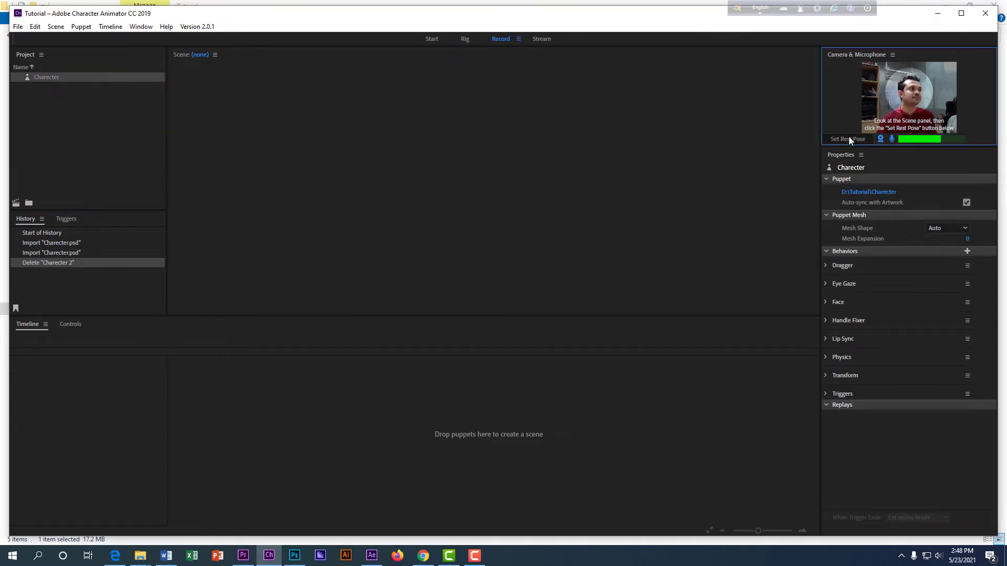
click(27, 79)
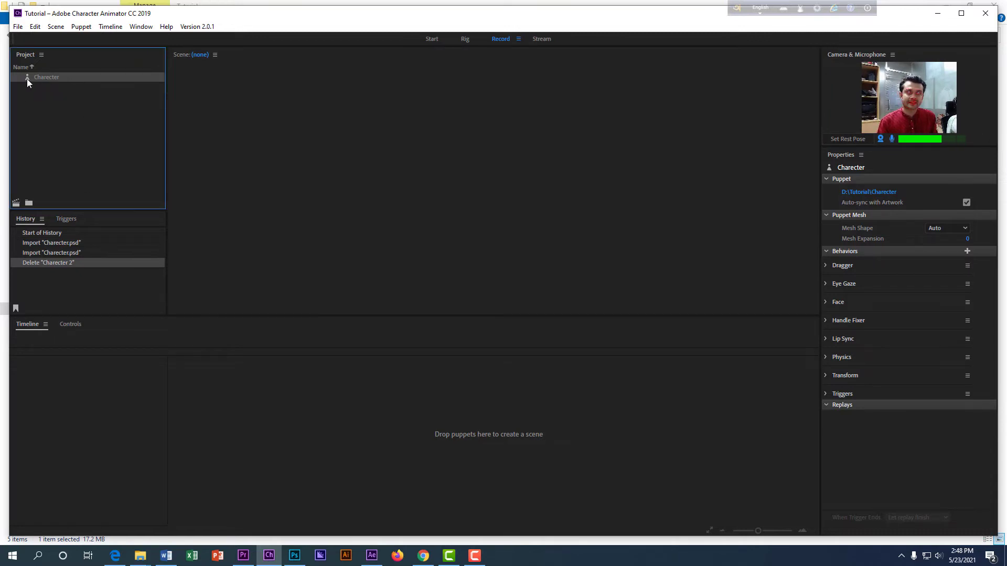
drag(27, 78, 189, 450)
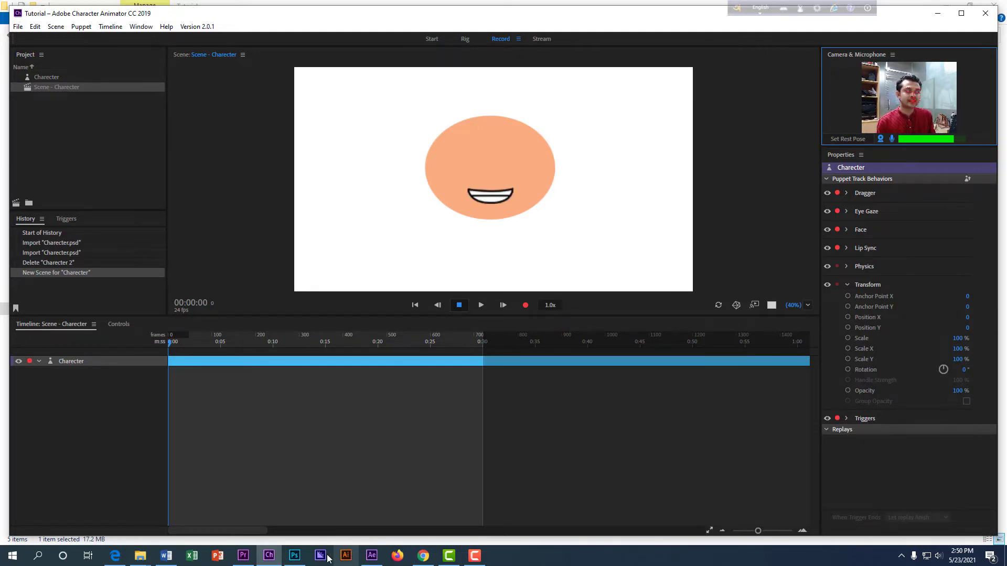
Switch to Photoshop to examine the layers inside the Mouth group, and return to the puppet track in Character Animator
click(294, 555)
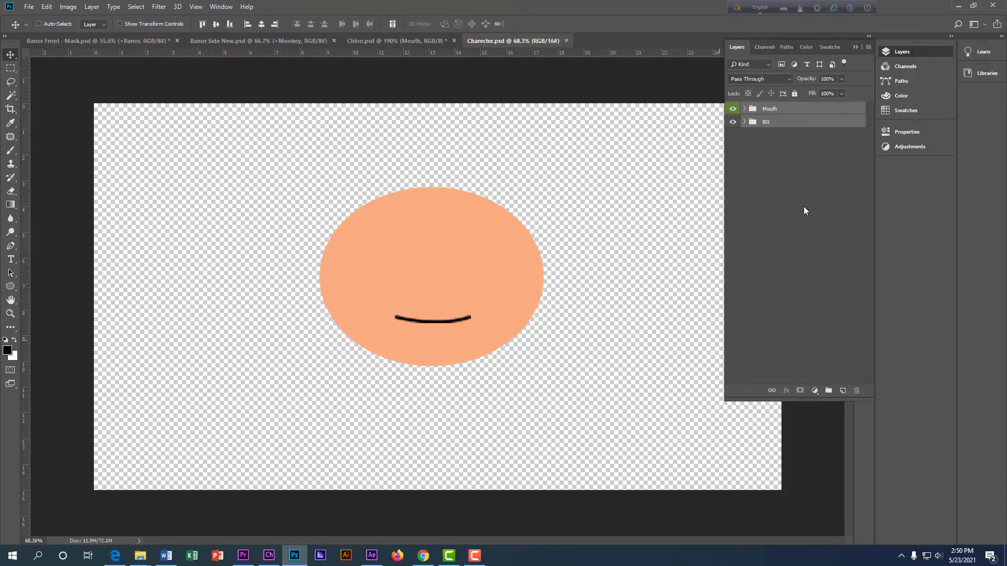
click(744, 109)
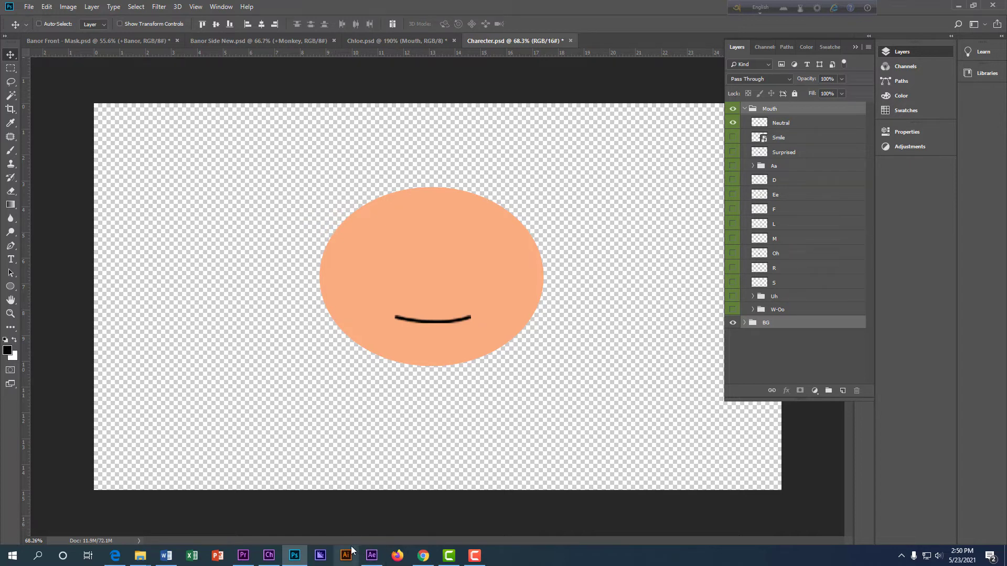
click(268, 555)
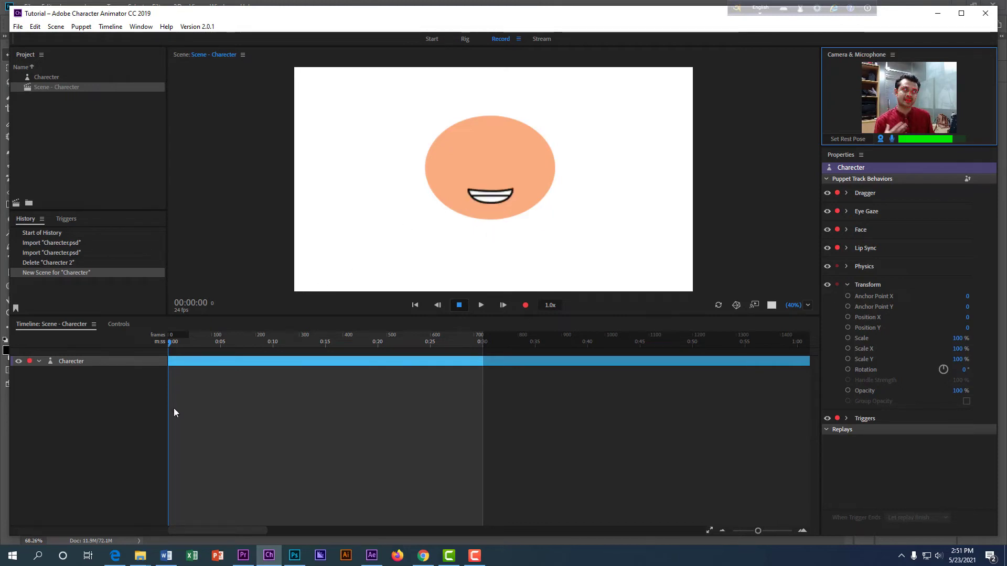
click(243, 359)
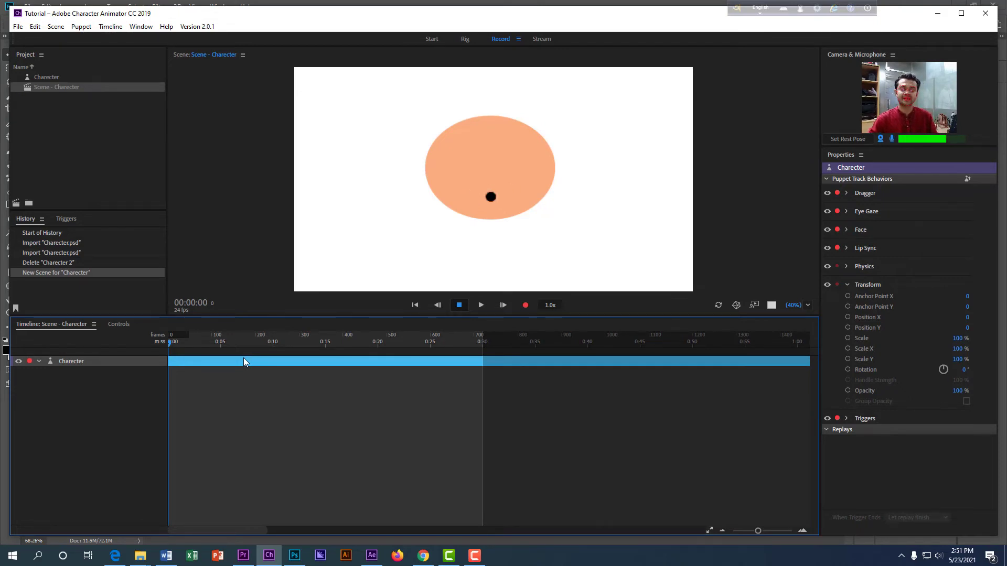
Import the Shial audio file from the Shial R Chagol er Golpo Audio folder and add it to the scene timeline
mouse_move(140, 563)
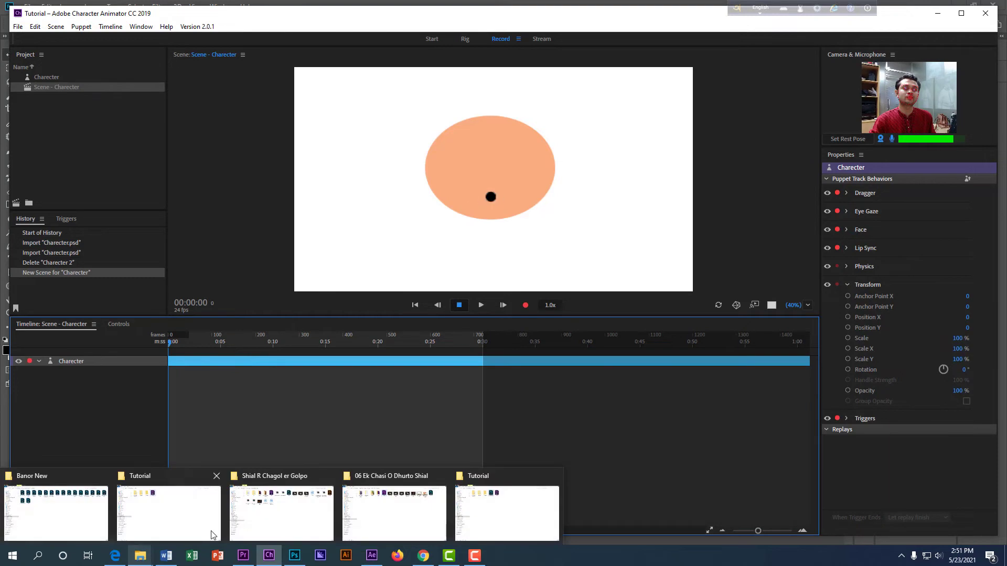
click(490, 510)
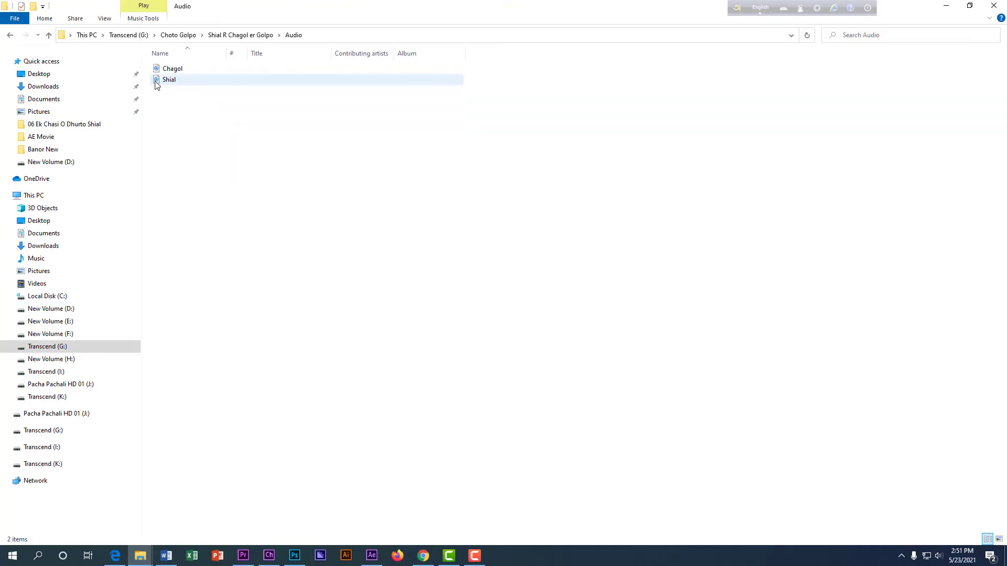
drag(173, 79, 67, 164)
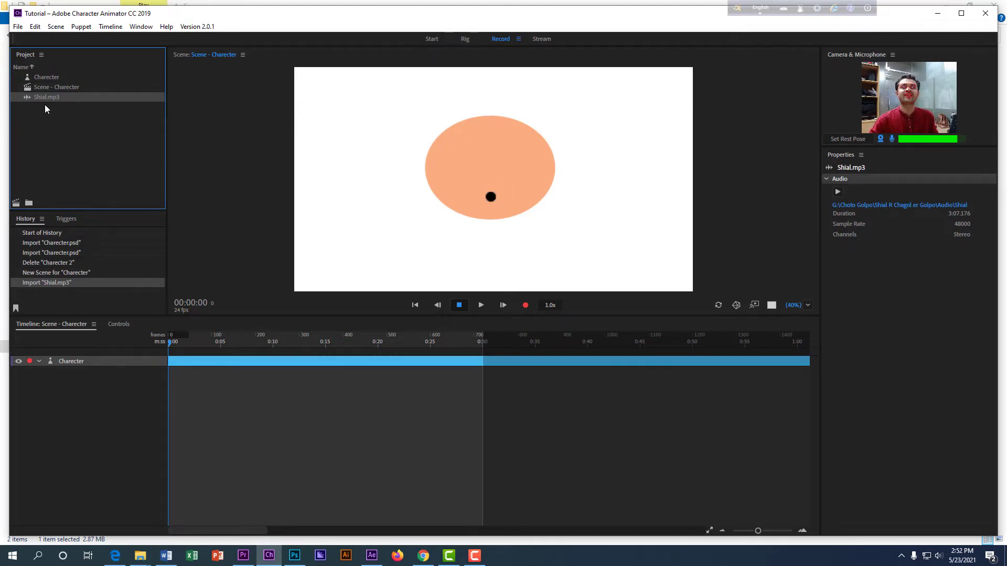
drag(27, 99, 205, 413)
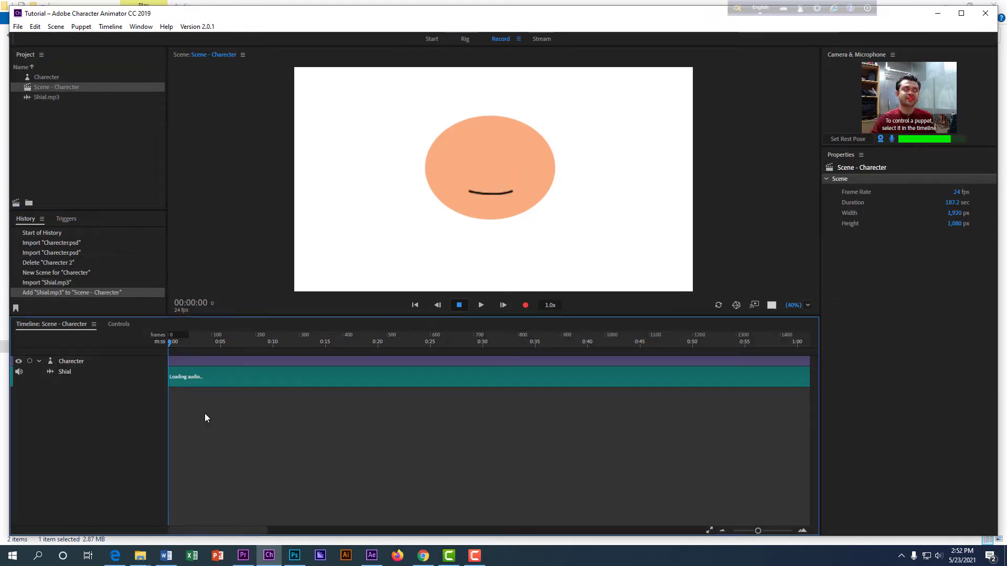
Play the opening seconds of the scene to check the Shial audio against the puppet, and stop playback
click(191, 342)
key(space)
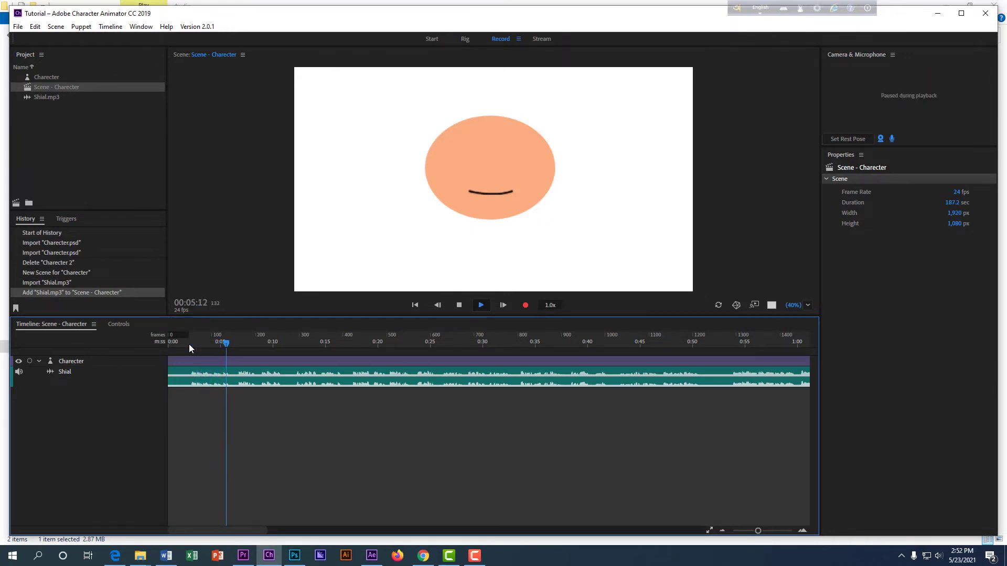
key(space)
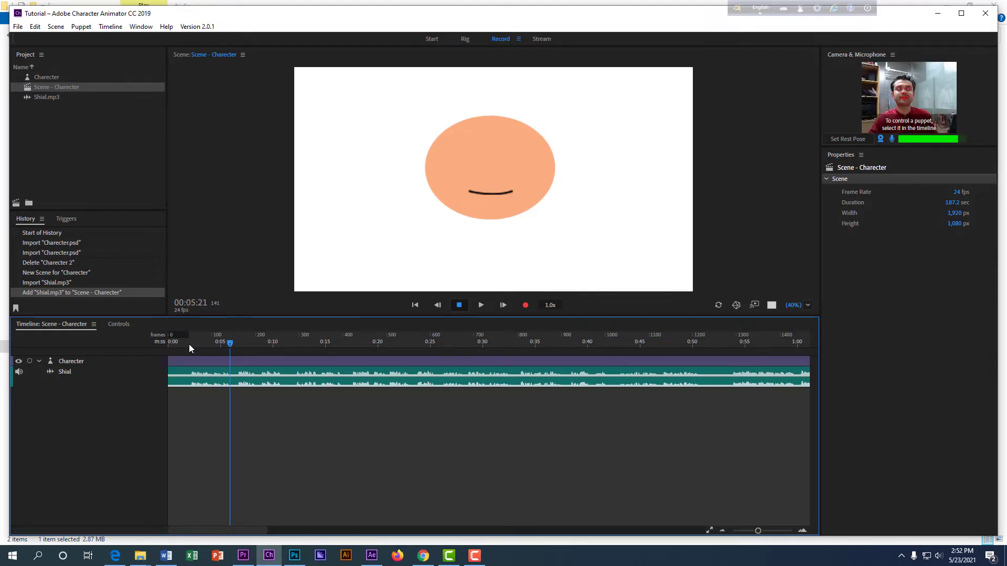
Compute lip sync from scene audio for the Charecter puppet track and the Shial audio track
click(287, 362)
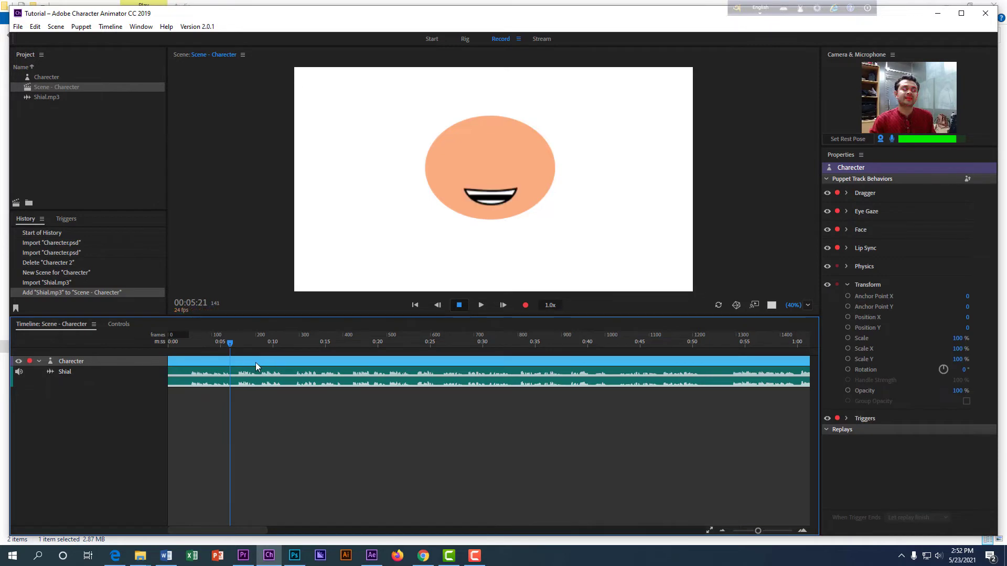
click(277, 383)
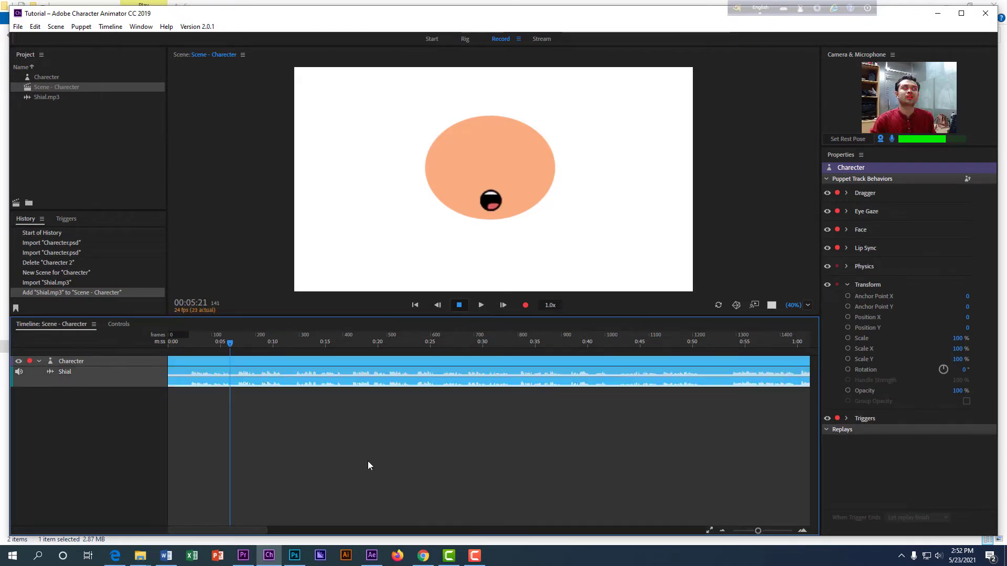
click(111, 27)
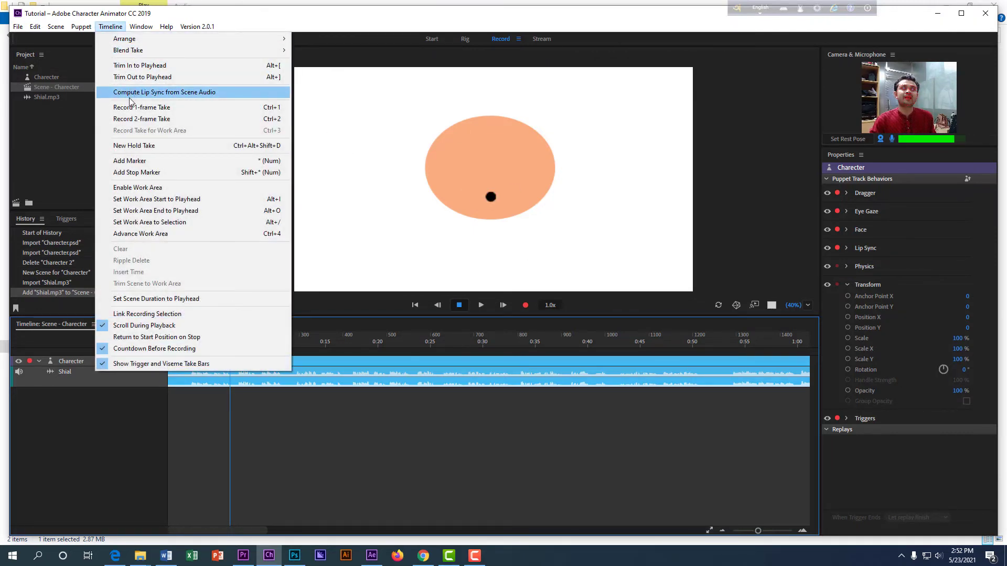
click(189, 98)
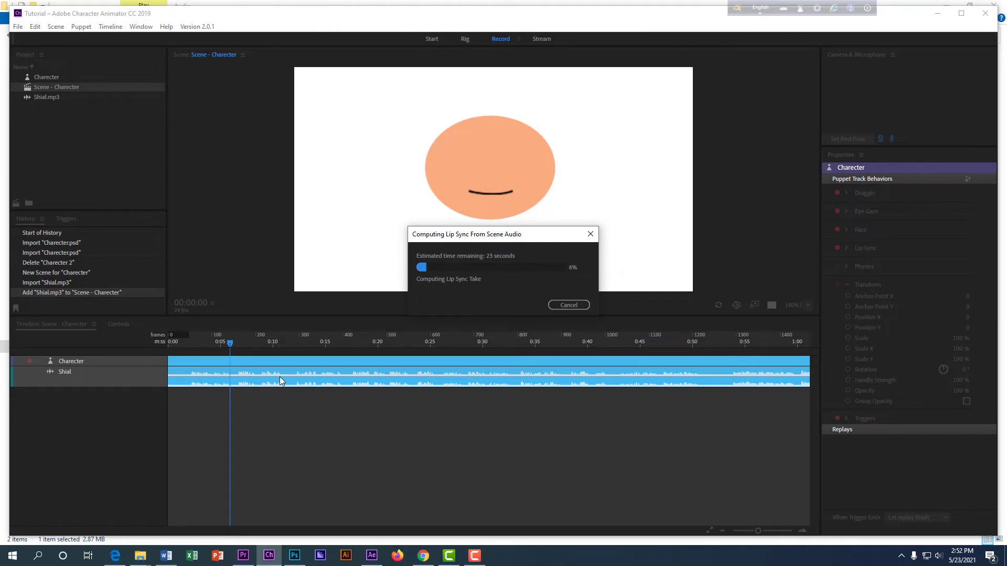
click(216, 433)
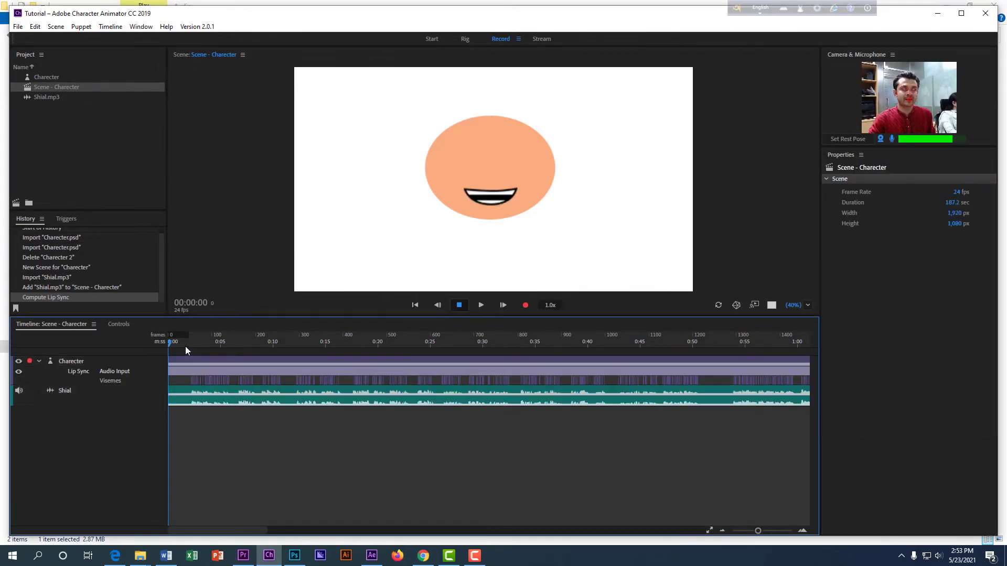
Play the start of the scene to review the computed lip sync, and stop playback
click(185, 346)
key(space)
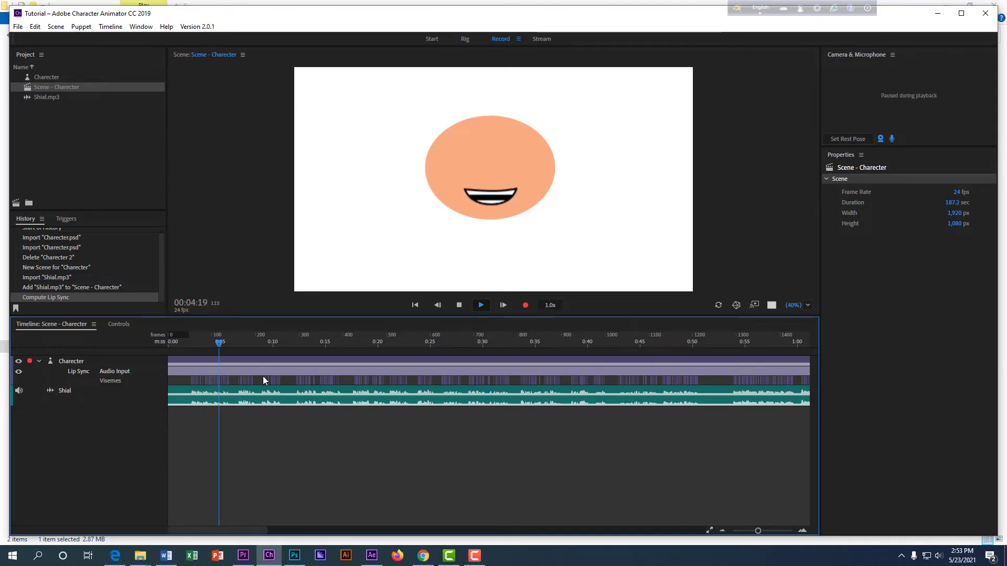
key(space)
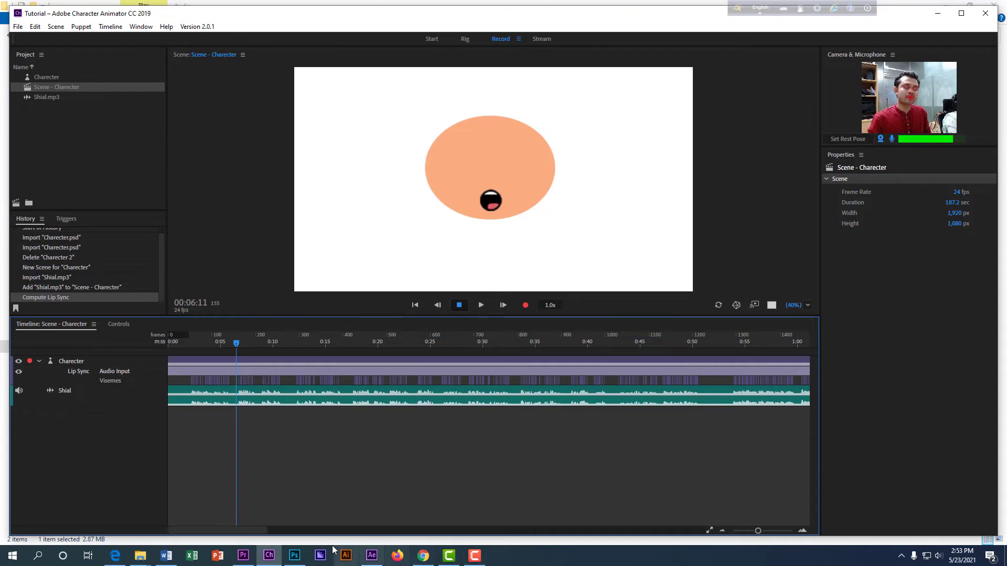
Switch to Photoshop and copy the right and left eyebrow and eye groups from Chloe.psd into Charecter.psd, accepting the bit-depth difference
click(295, 556)
click(385, 42)
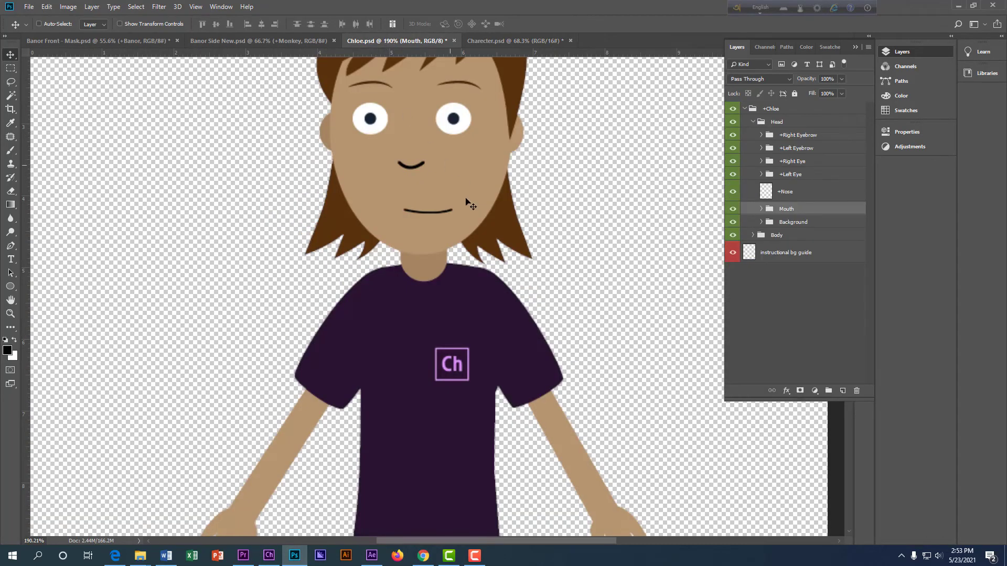
click(798, 137)
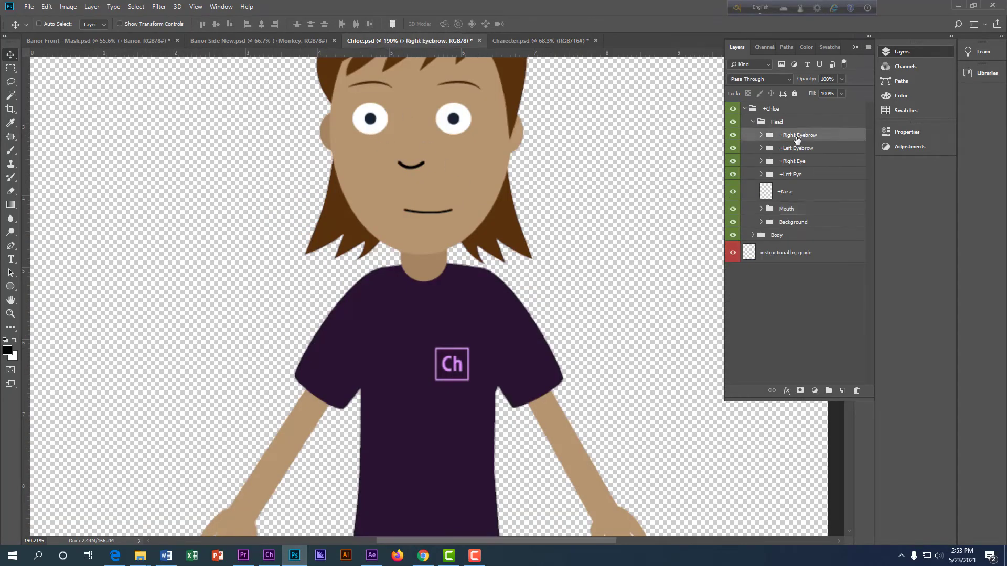
ctrl+click(797, 150)
ctrl+click(796, 162)
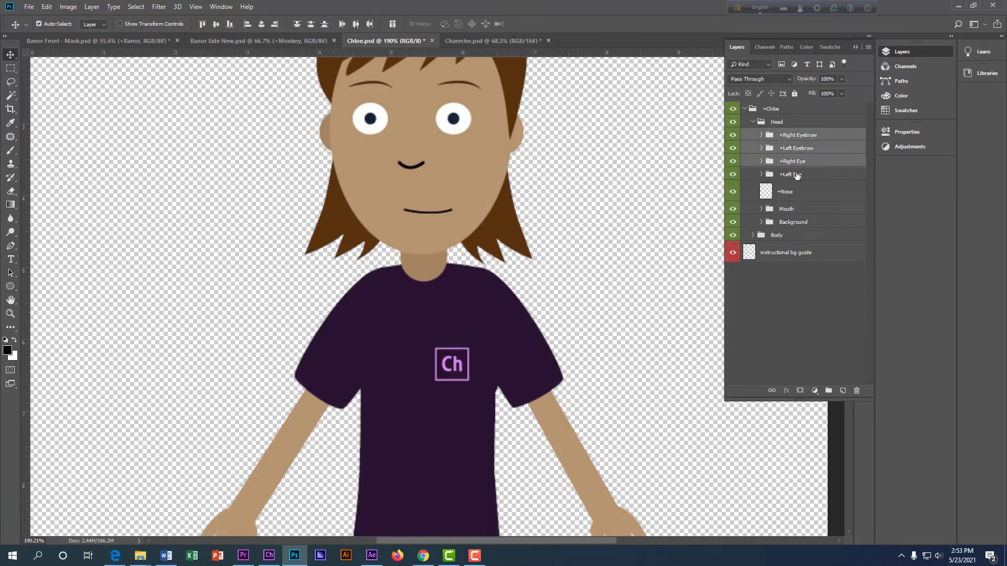
ctrl+click(797, 175)
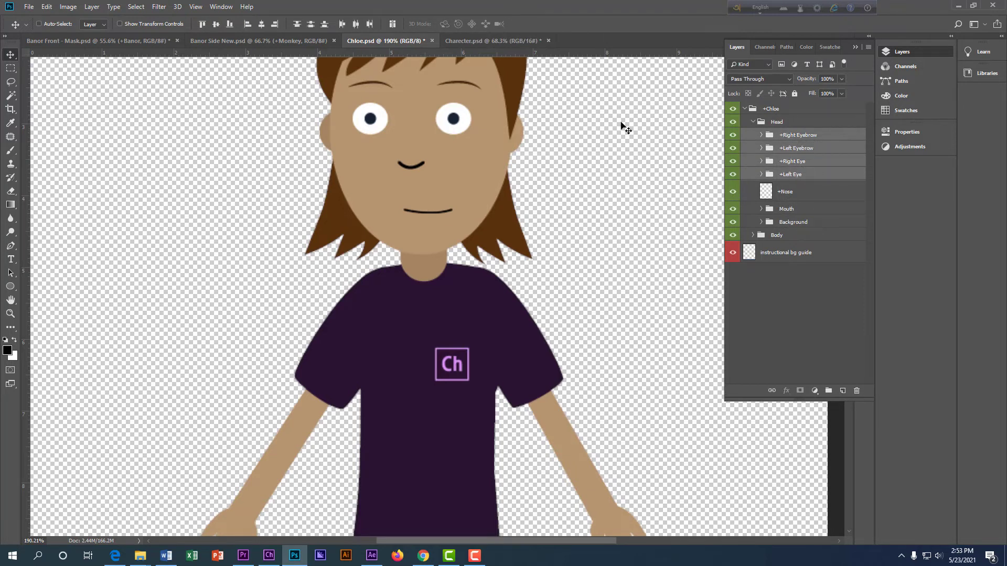
drag(461, 119, 459, 257)
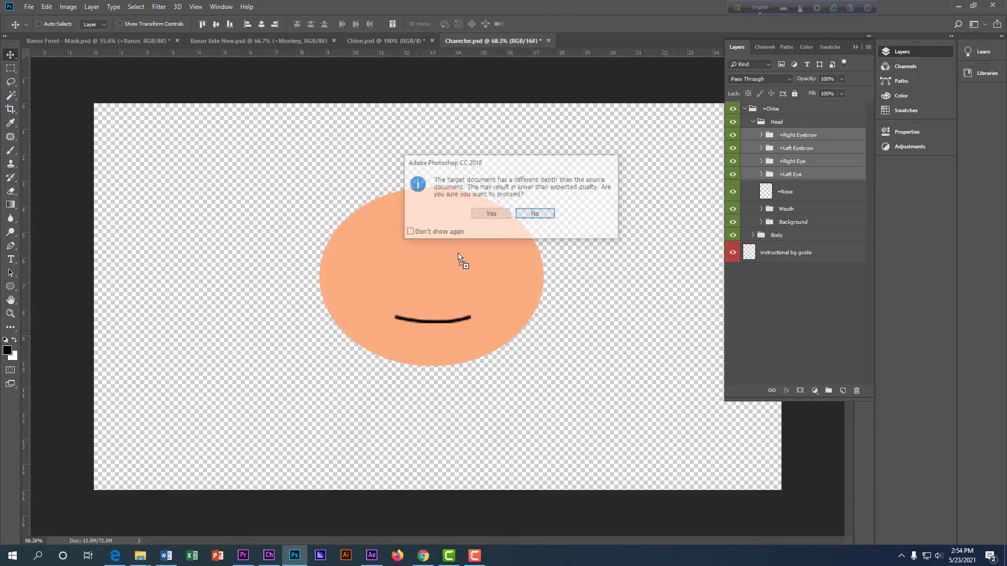
click(490, 213)
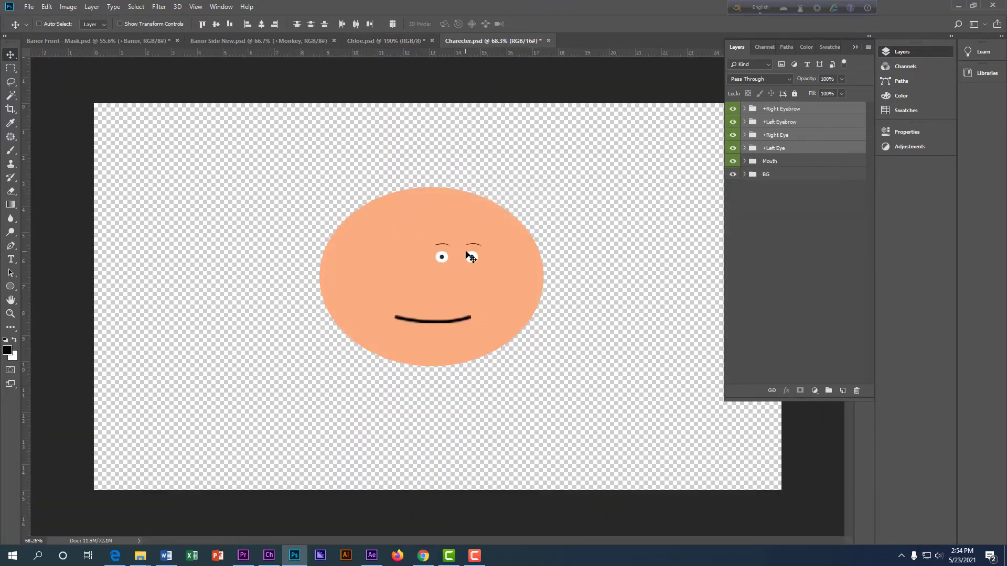
Scale the copied eye and eyebrow groups to about 321% and center them on the face above the mouth
key(ctrl+t)
drag(481, 241, 587, 198)
drag(546, 248, 473, 272)
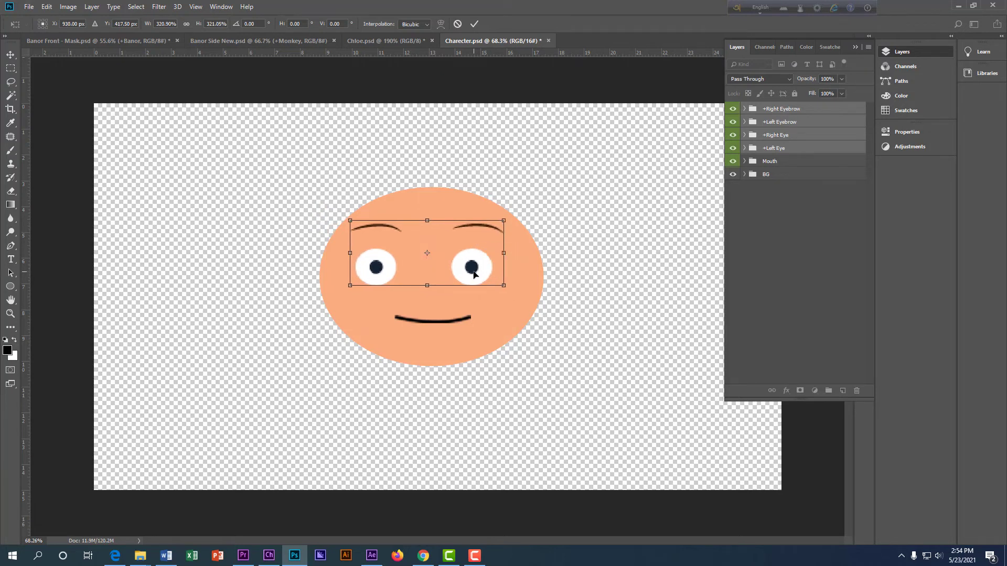
key(Return)
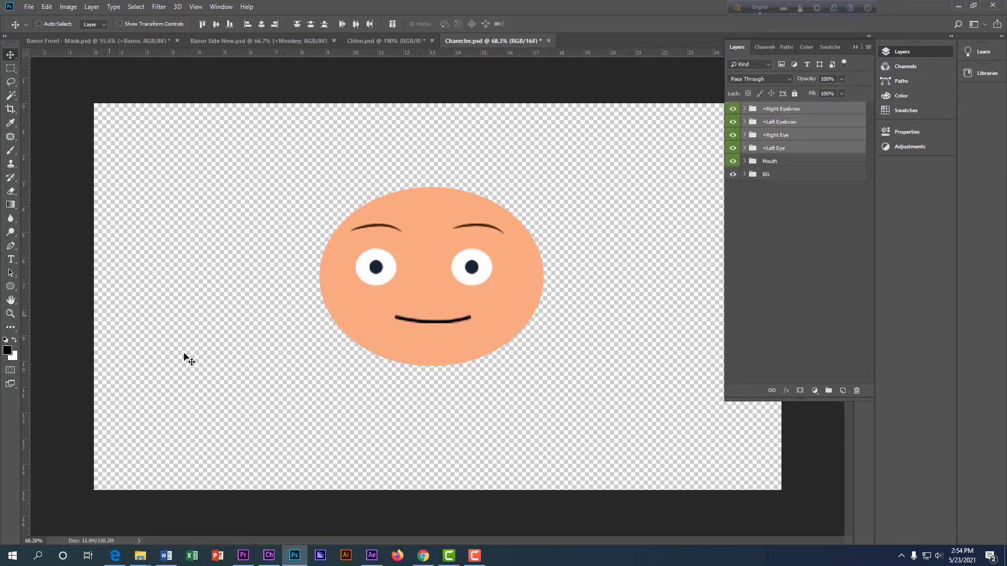
Examine the Worried, Angry and Normal layers inside the +Right Eyebrow and +Left Eyebrow groups
click(814, 111)
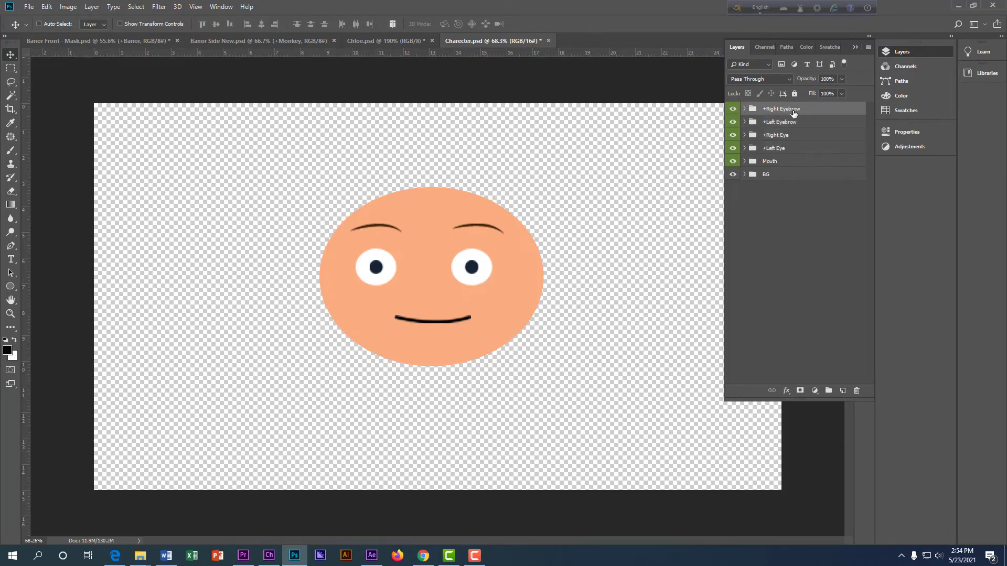
click(744, 109)
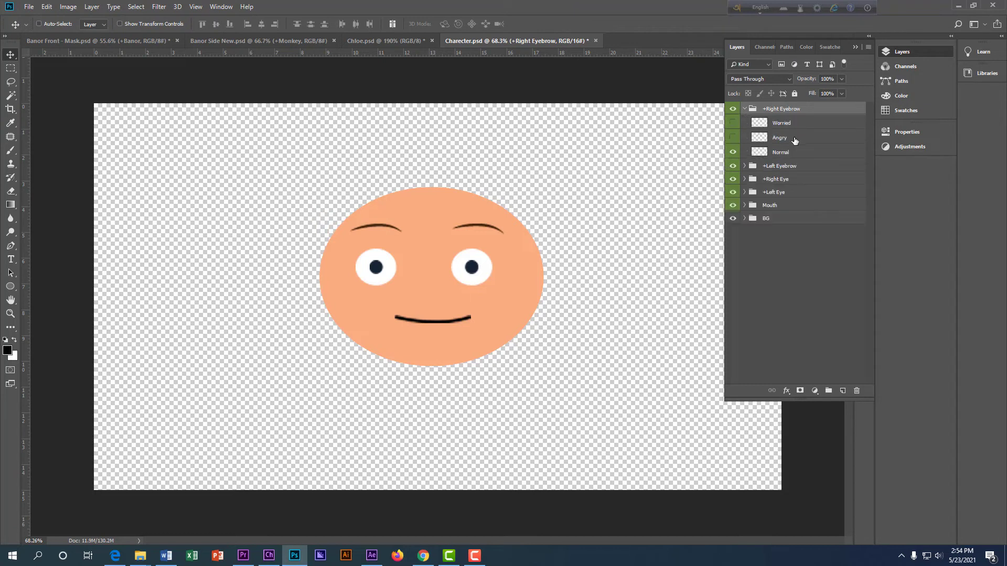
click(782, 126)
click(777, 142)
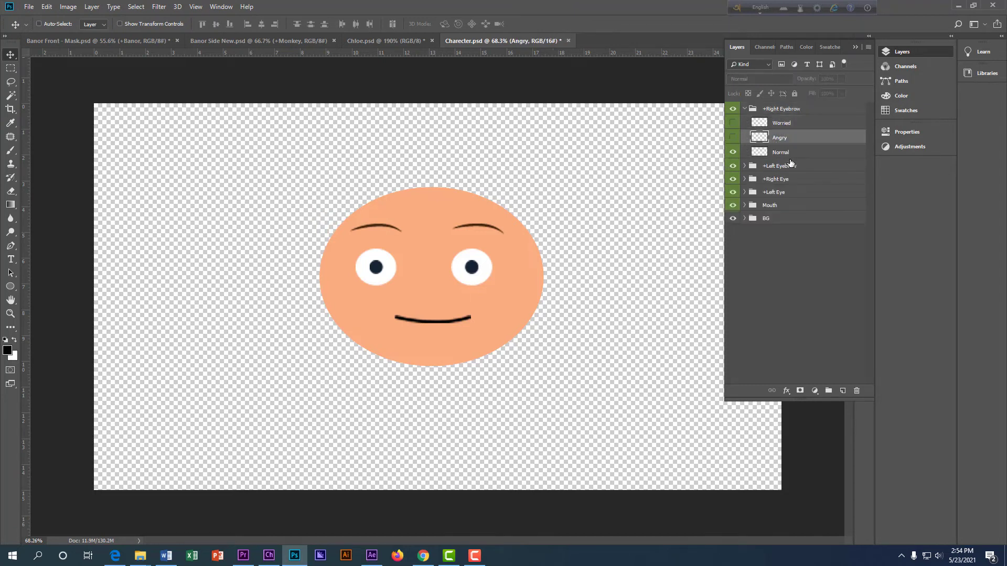
click(789, 156)
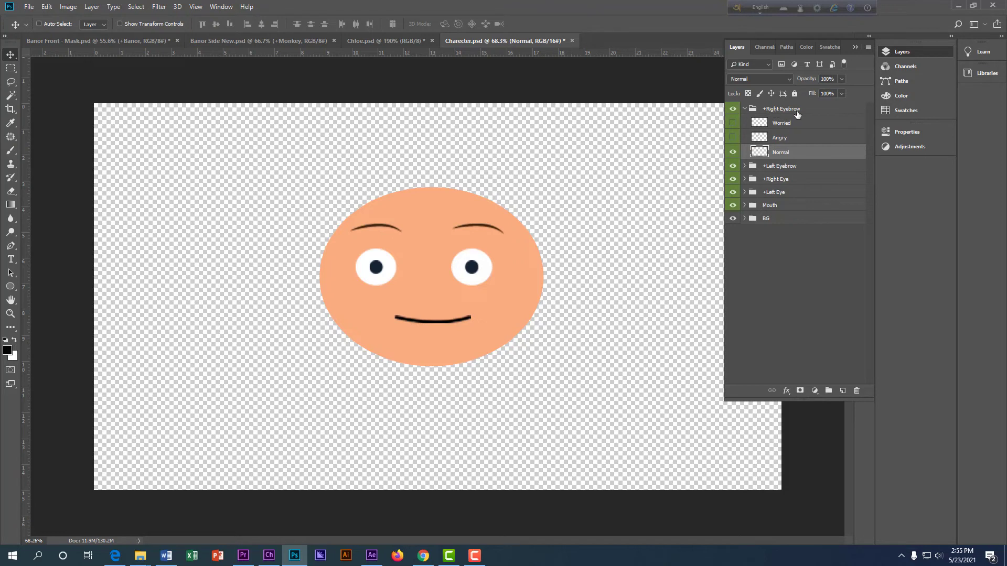
click(745, 167)
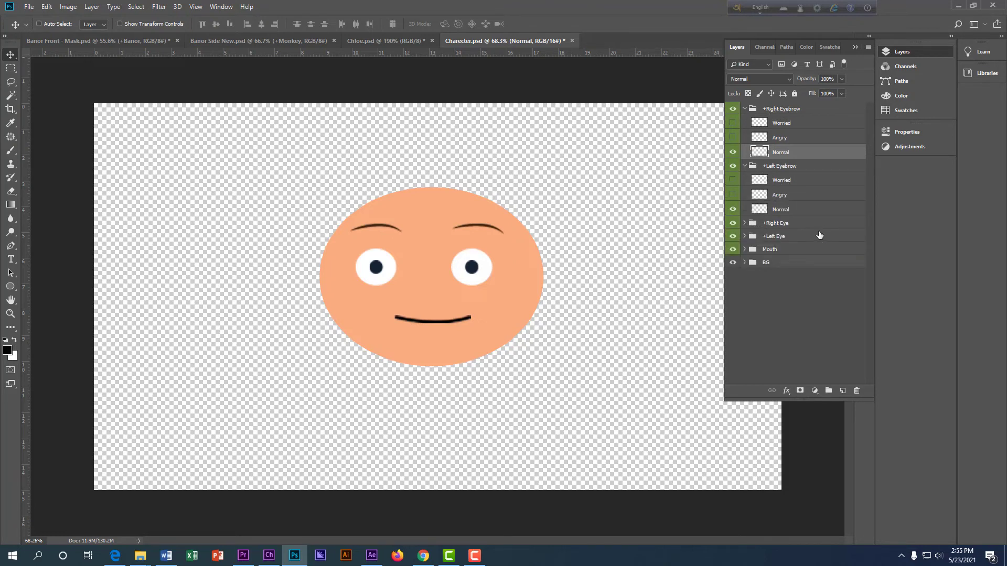
In the +Right Eye group, preview Right Blink with +Right Pupil and Right Eyeball hidden, and restore the open eye's layer visibility
click(790, 224)
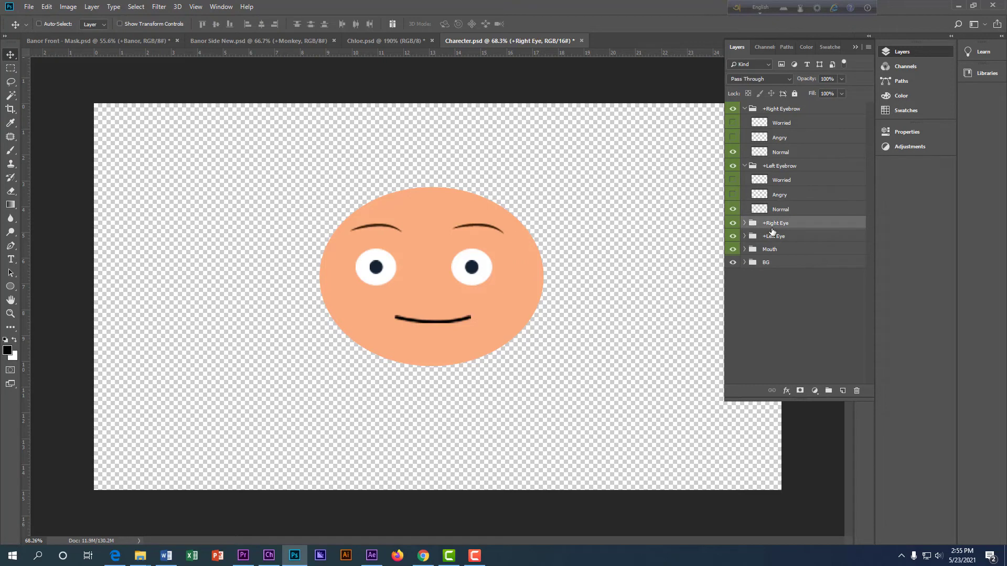
click(745, 224)
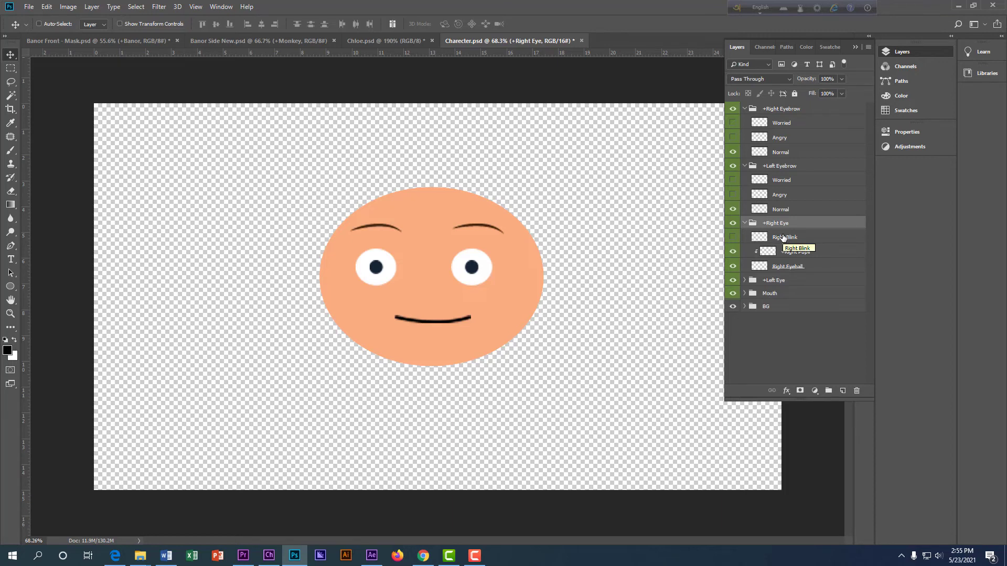
click(734, 238)
click(734, 252)
click(733, 266)
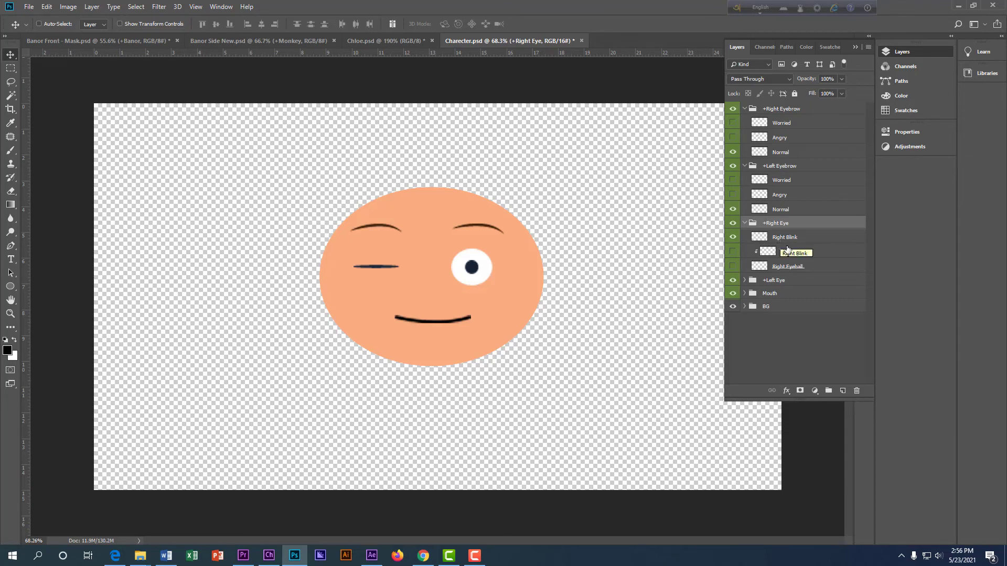
click(733, 239)
drag(733, 254, 733, 267)
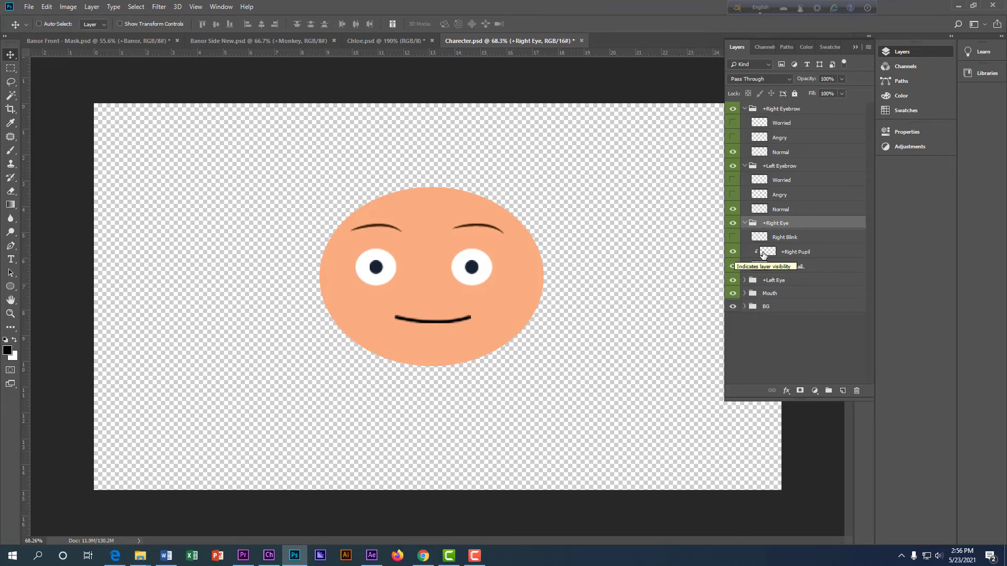
drag(733, 266, 733, 253)
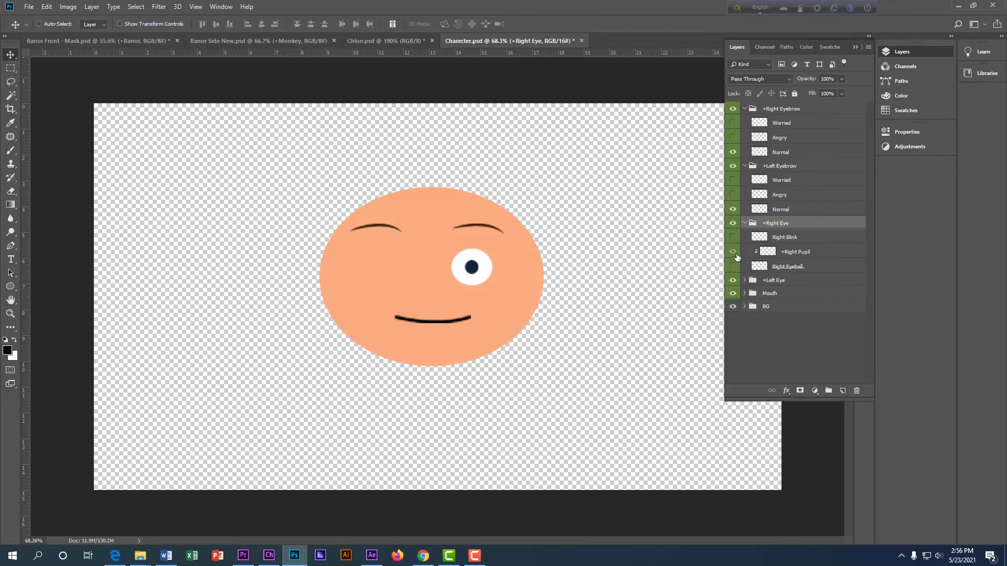
click(732, 267)
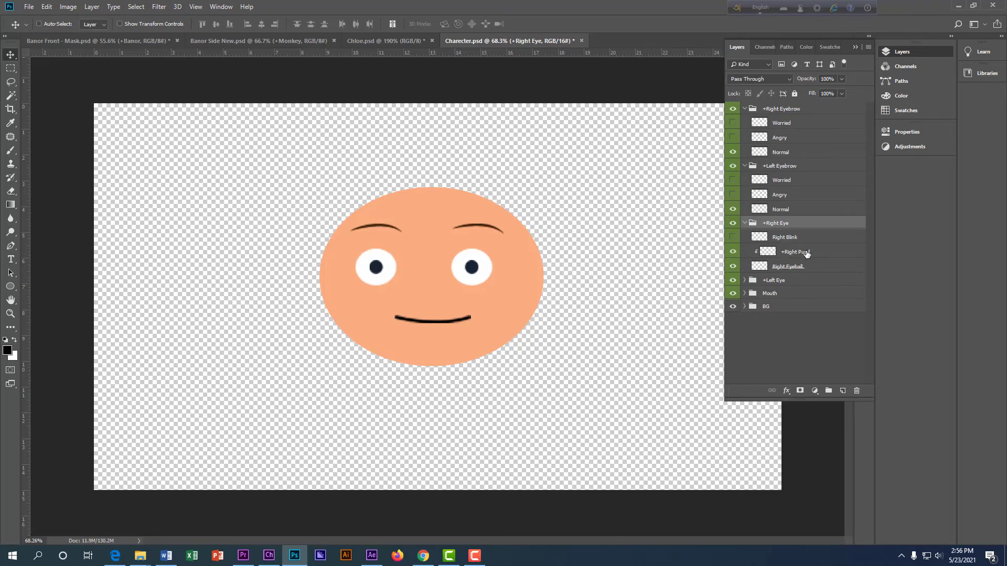
Release the clipping mask on the +Right Pupil layer and clip it to Right Eyeball again
click(804, 259)
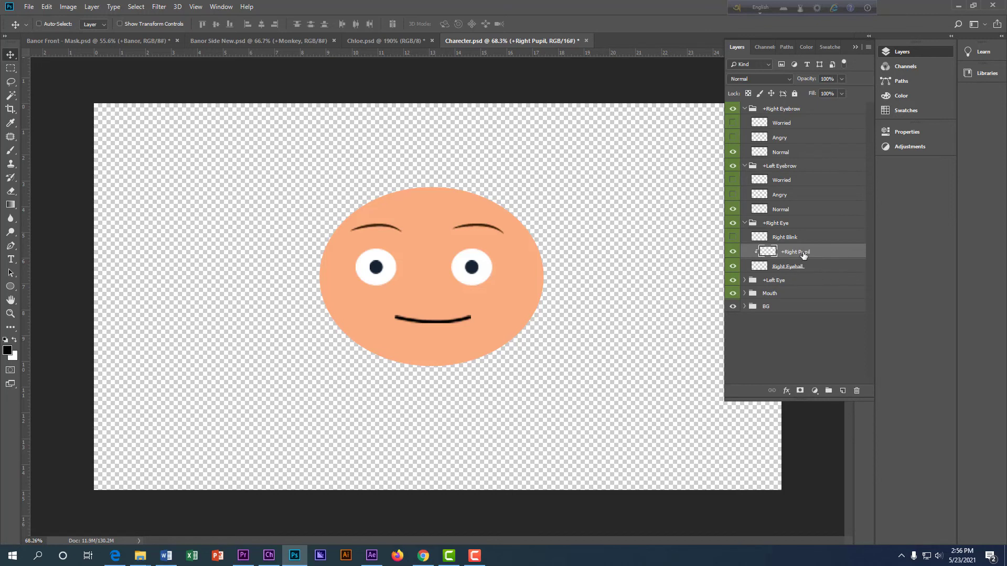
right_click(814, 255)
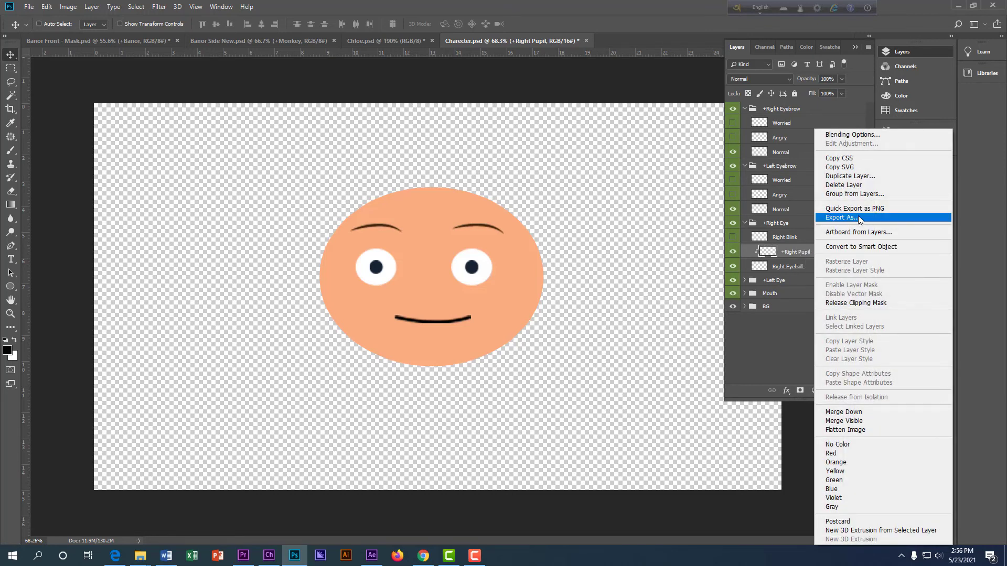
click(837, 304)
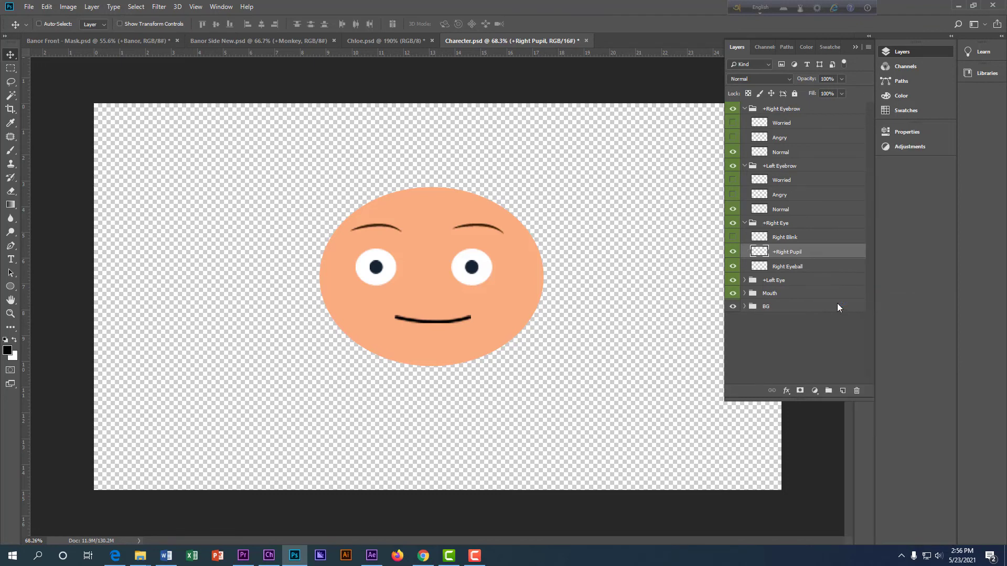
right_click(807, 257)
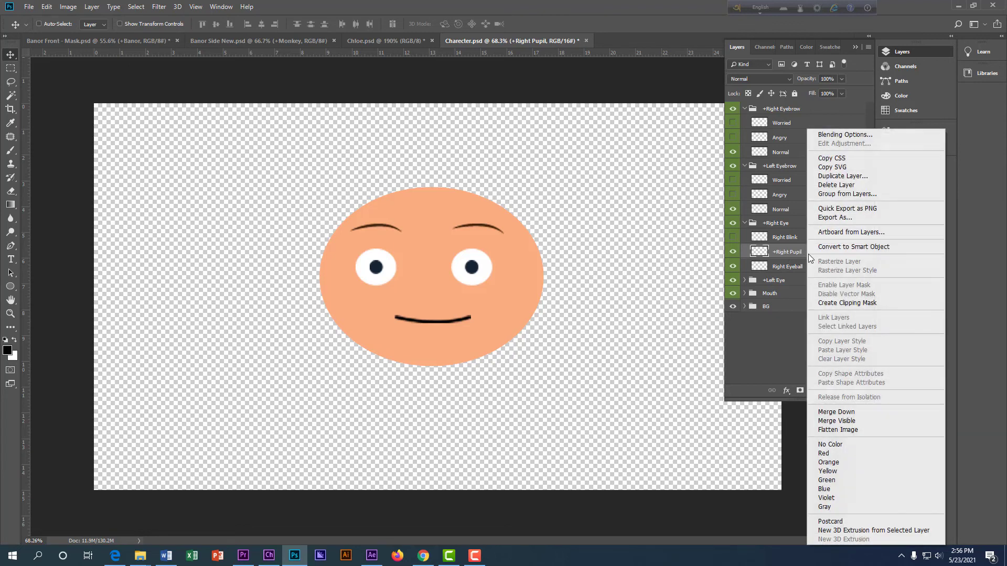
click(848, 304)
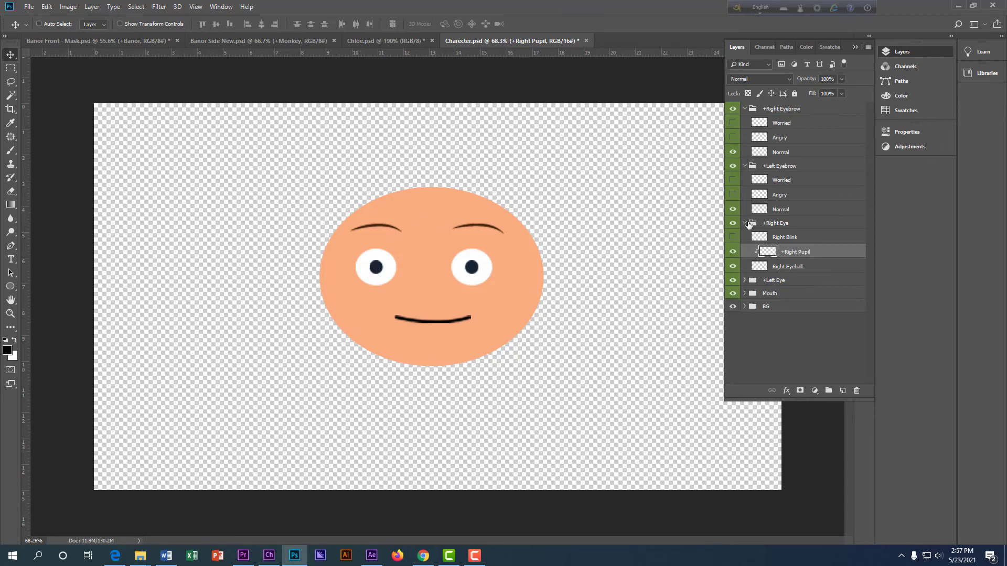
Collapse the expanded right eye and both eyebrow groups, and save Charecter.psd
click(745, 224)
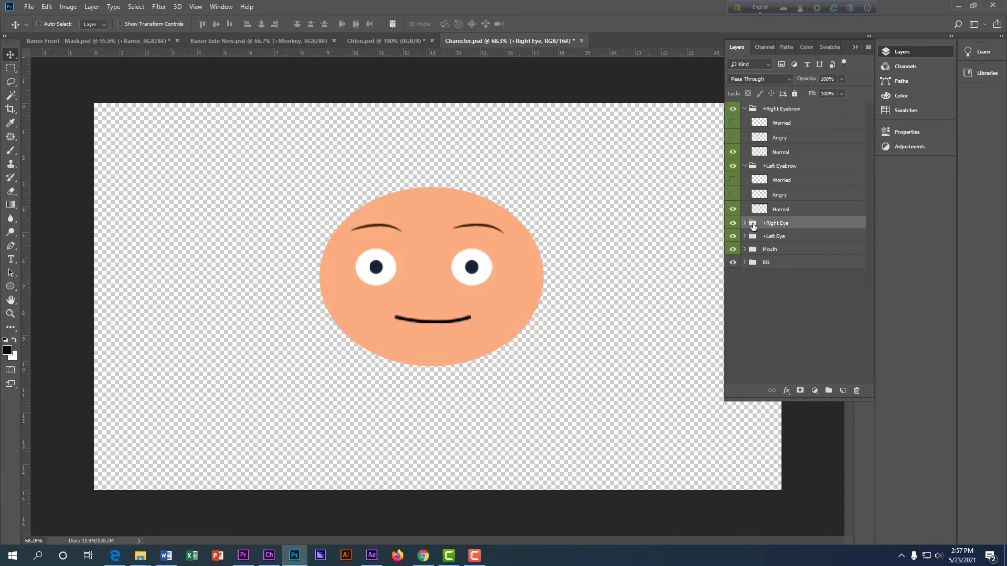
click(745, 166)
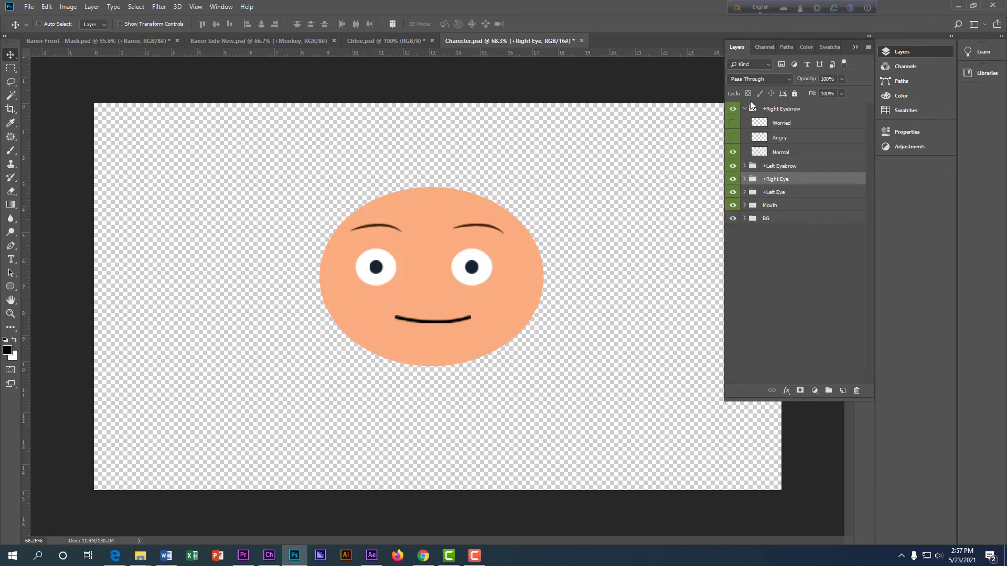
click(745, 109)
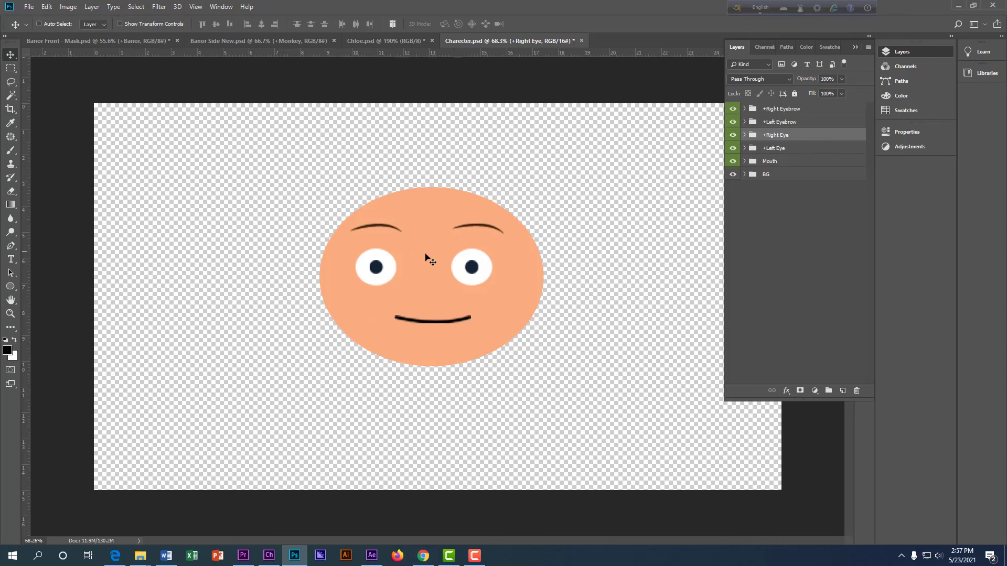
key(ctrl+s)
Switch to Character Animator and set the puppet's rest pose from the camera
click(277, 562)
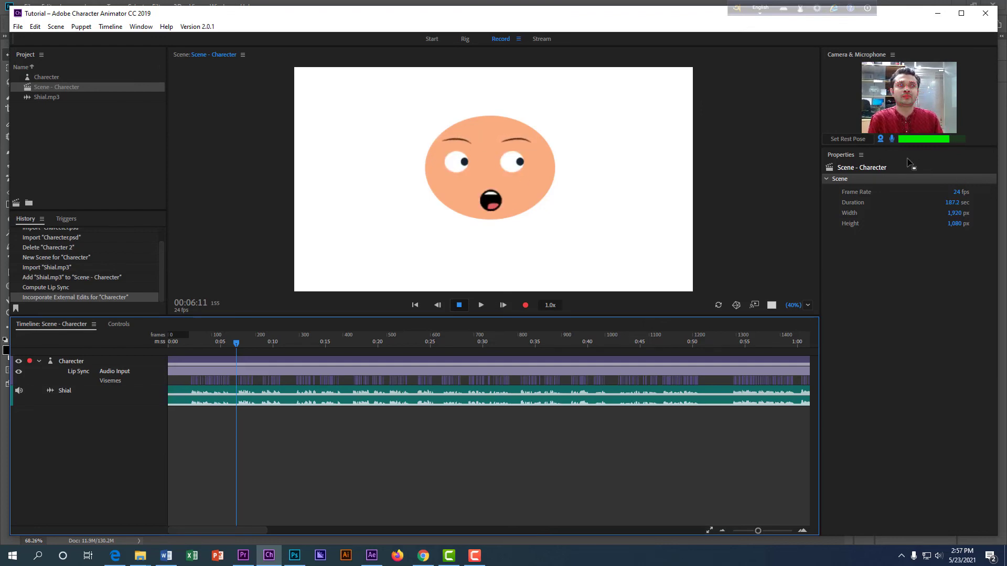
click(854, 138)
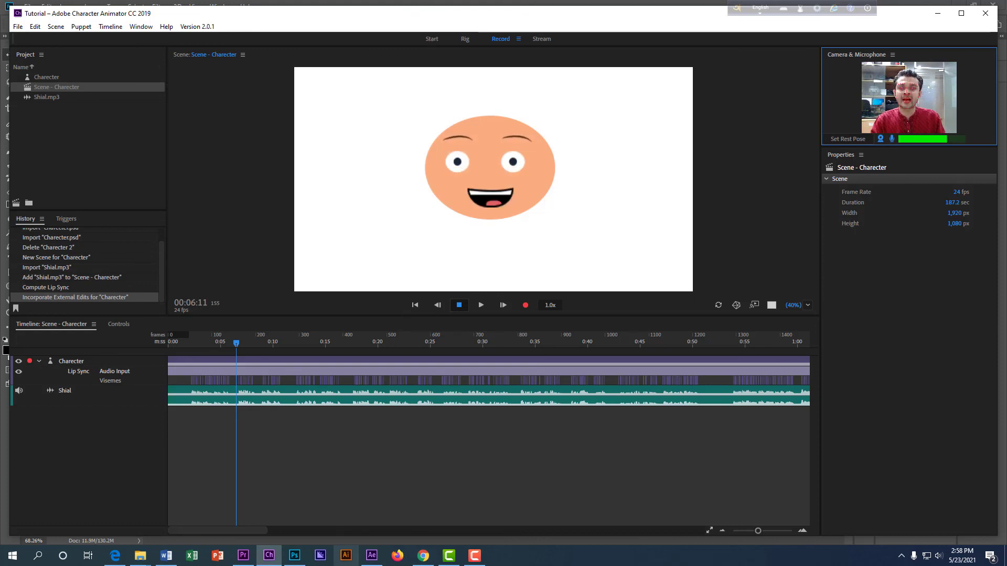
View the whole Chloe.psd figure in Photoshop, and switch back to Character Animator to view the template puppets in the Start workspace
click(294, 556)
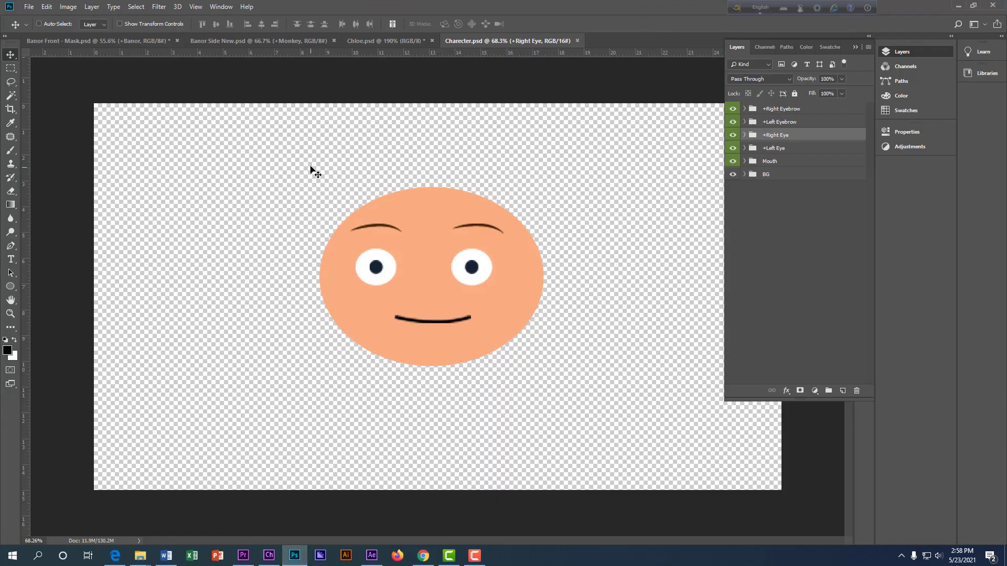
click(361, 42)
scroll(477, 240, down, 5)
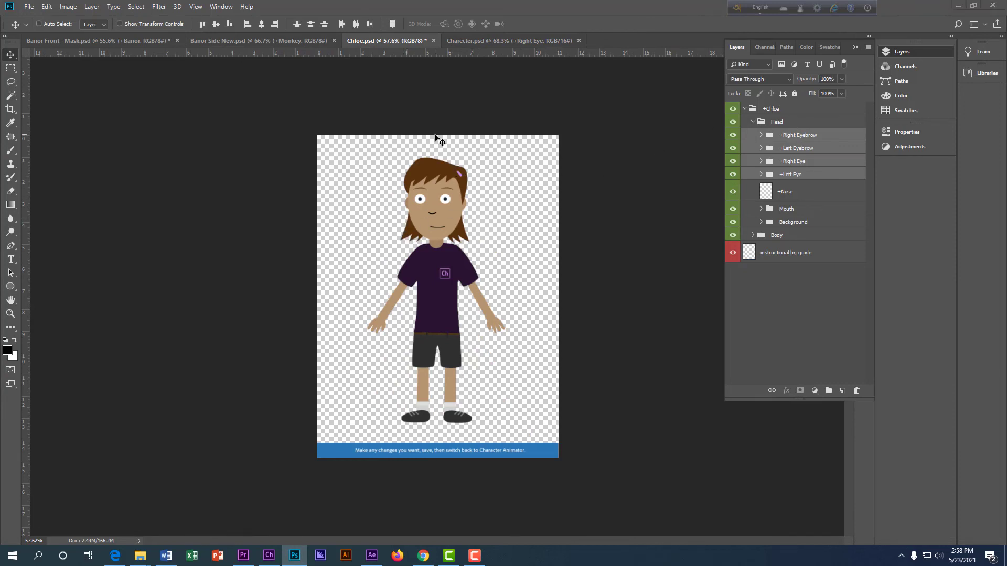
key(alt+Tab)
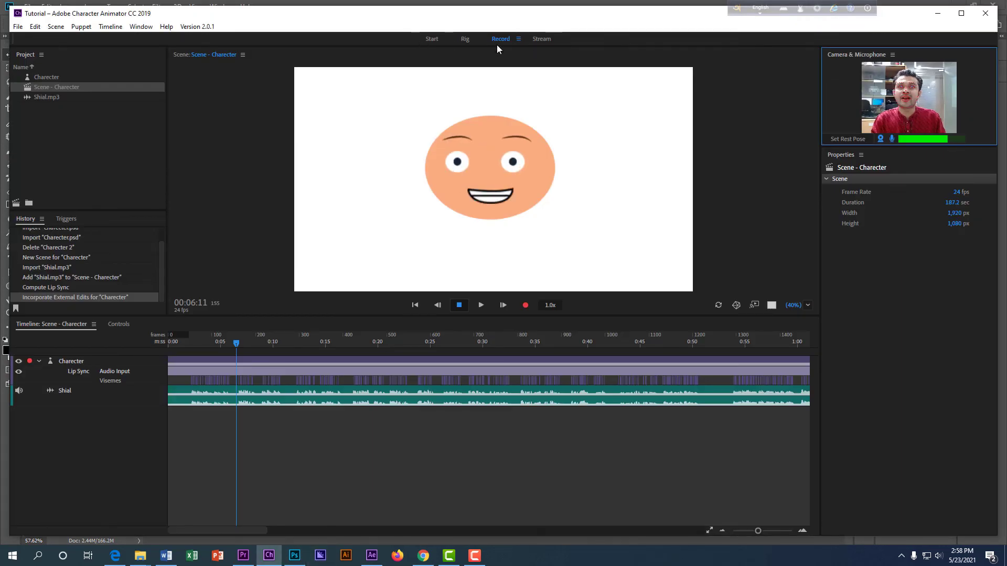
click(432, 40)
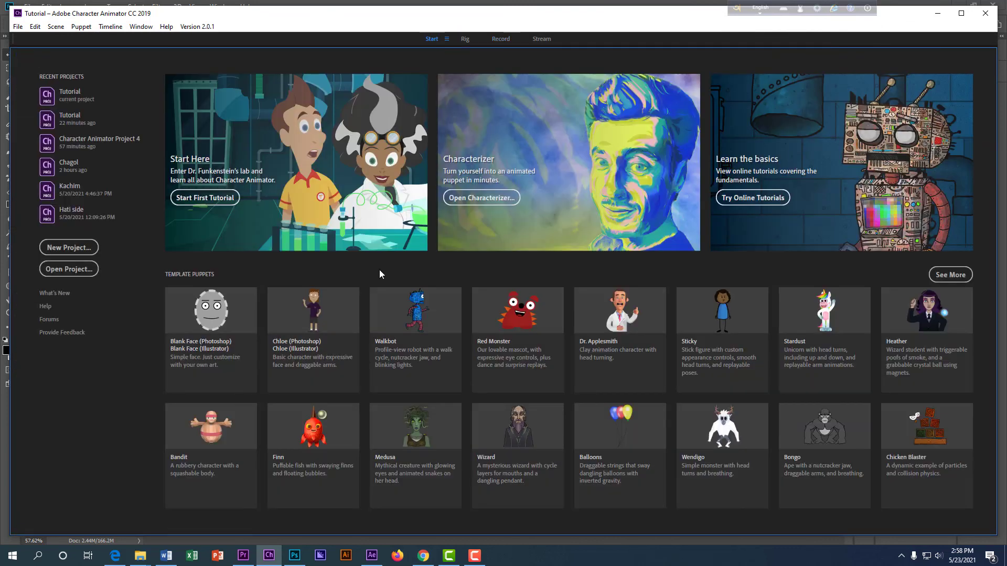